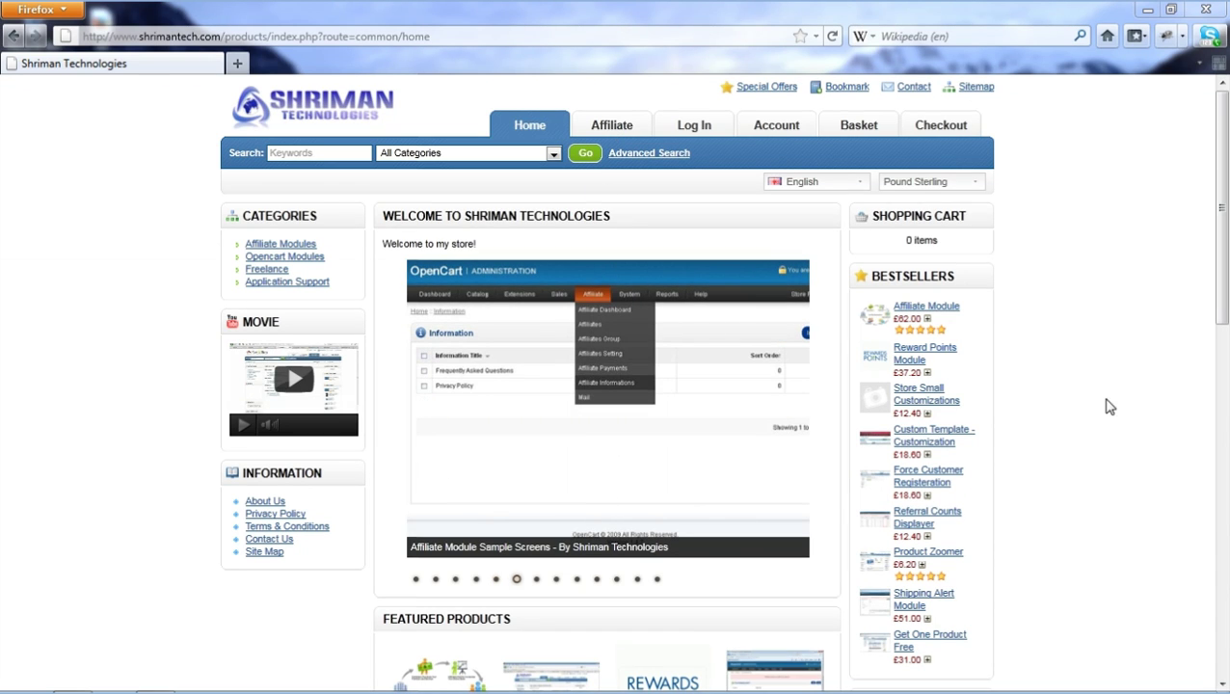
# Copy the Affiliate Module's Demo URL (shrimantech.com/demo/) and paste it into a new browser tab
pyautogui.scroll(-3, 1080, 405)
pyautogui.click(440, 508)
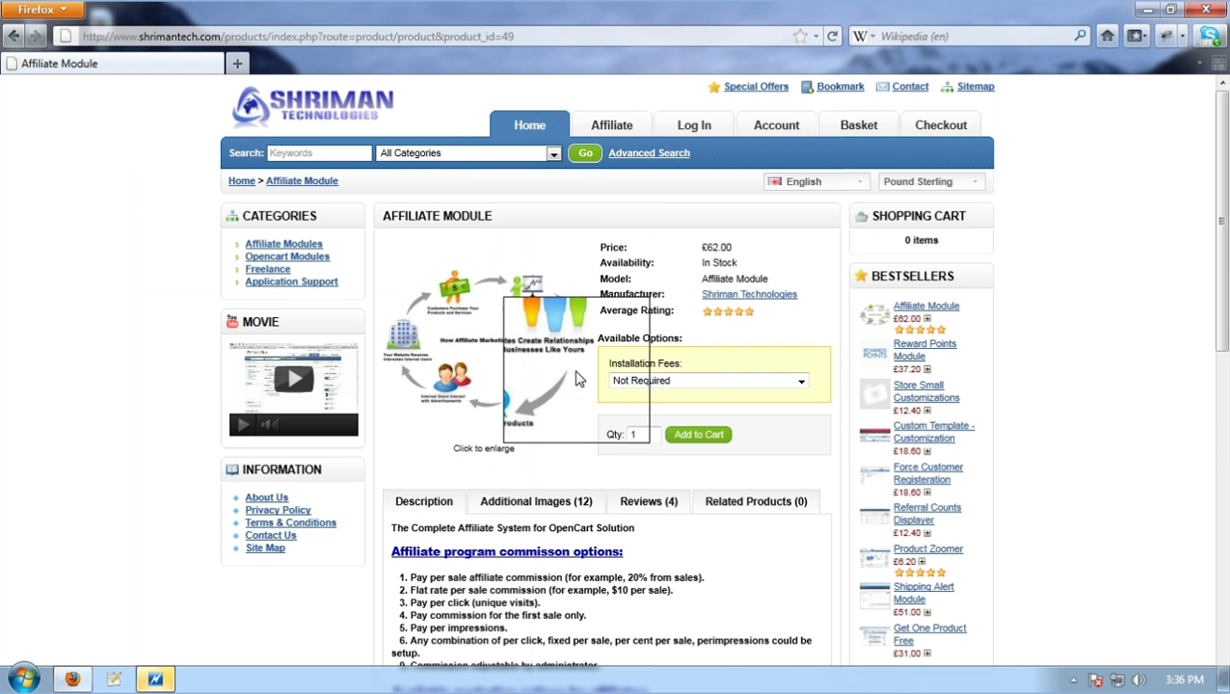
pyautogui.scroll(-9, 818, 444)
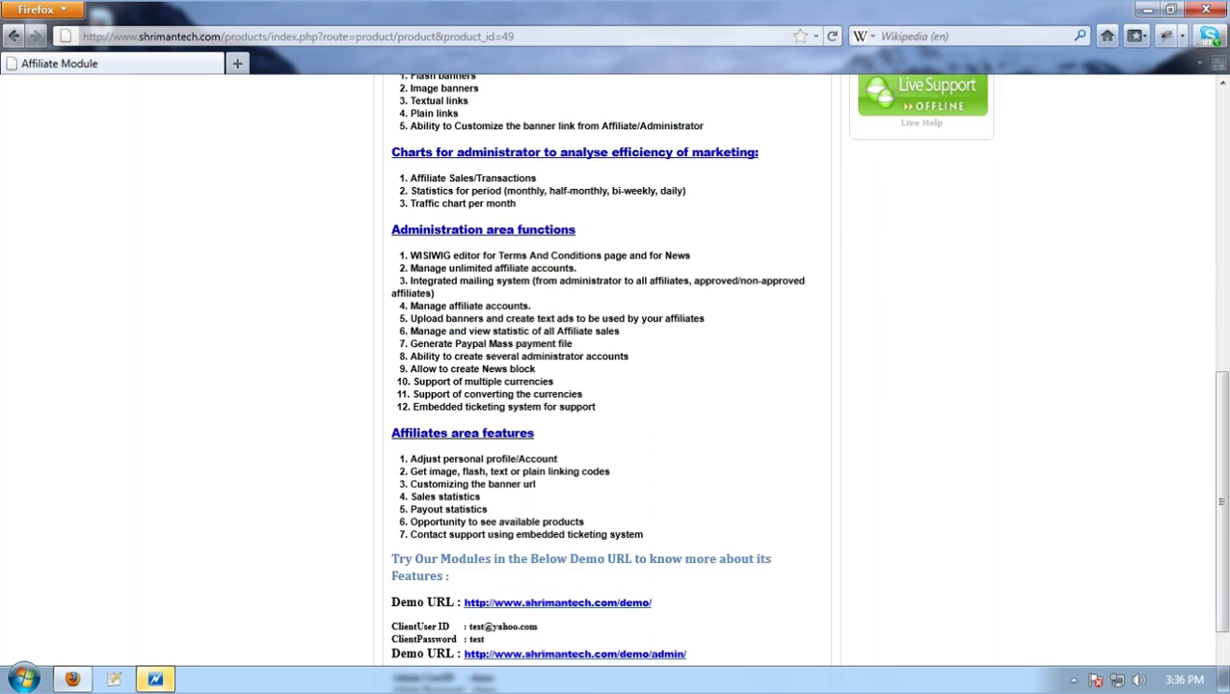
pyautogui.moveTo(655, 509); pyautogui.dragTo(466, 519)
pyautogui.hotkey('ctrl', 'c')
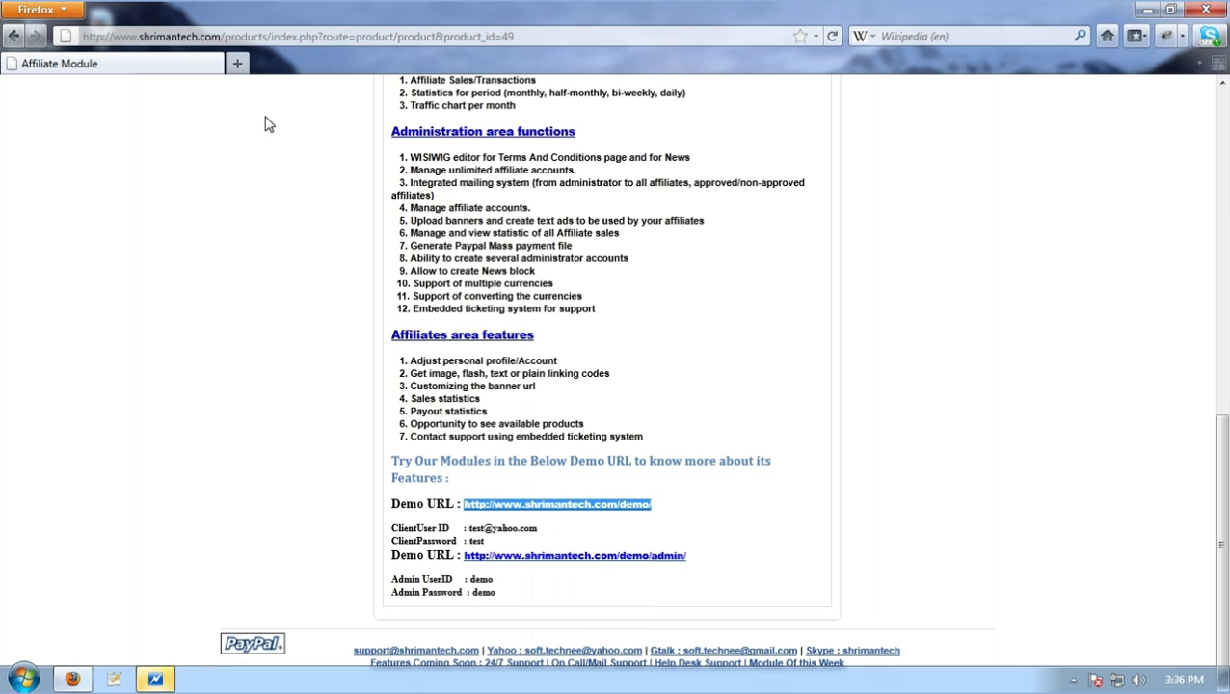
pyautogui.click(237, 62)
pyautogui.hotkey('ctrl', 'v')
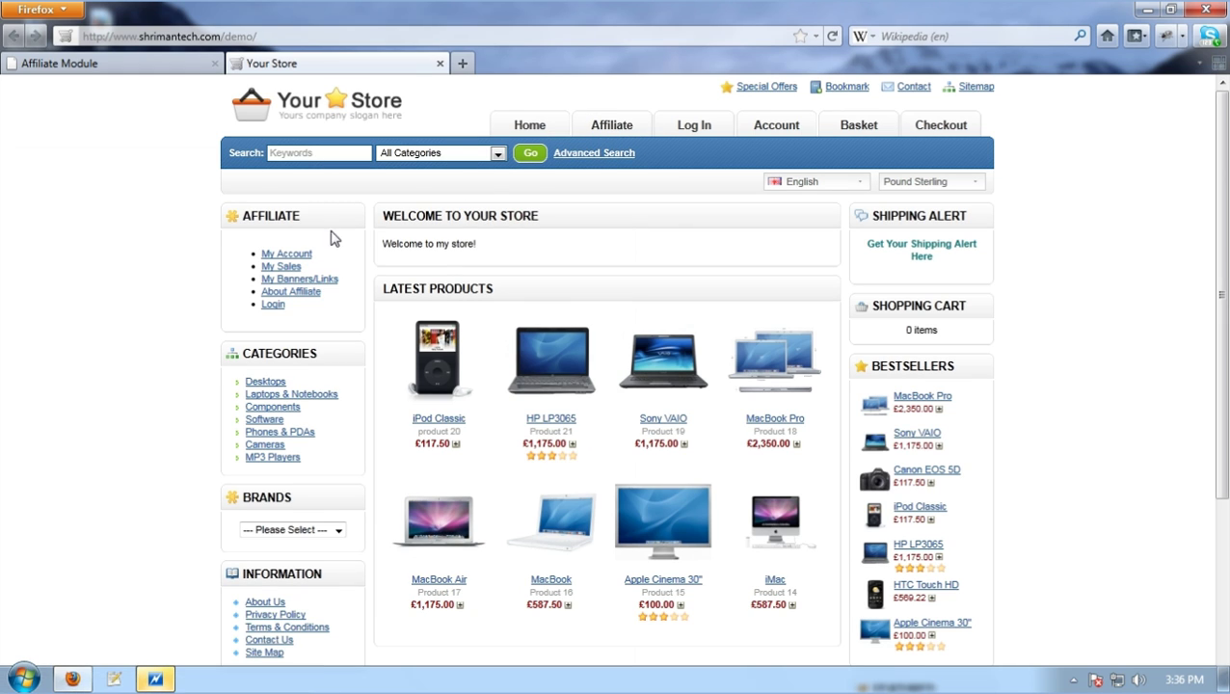
# Highlight the My Account, My Sales, My Banners/Links and About Affiliate sidebar links, then open the Affiliate section
pyautogui.moveTo(294, 263); pyautogui.dragTo(258, 216)
pyautogui.click(583, 239)
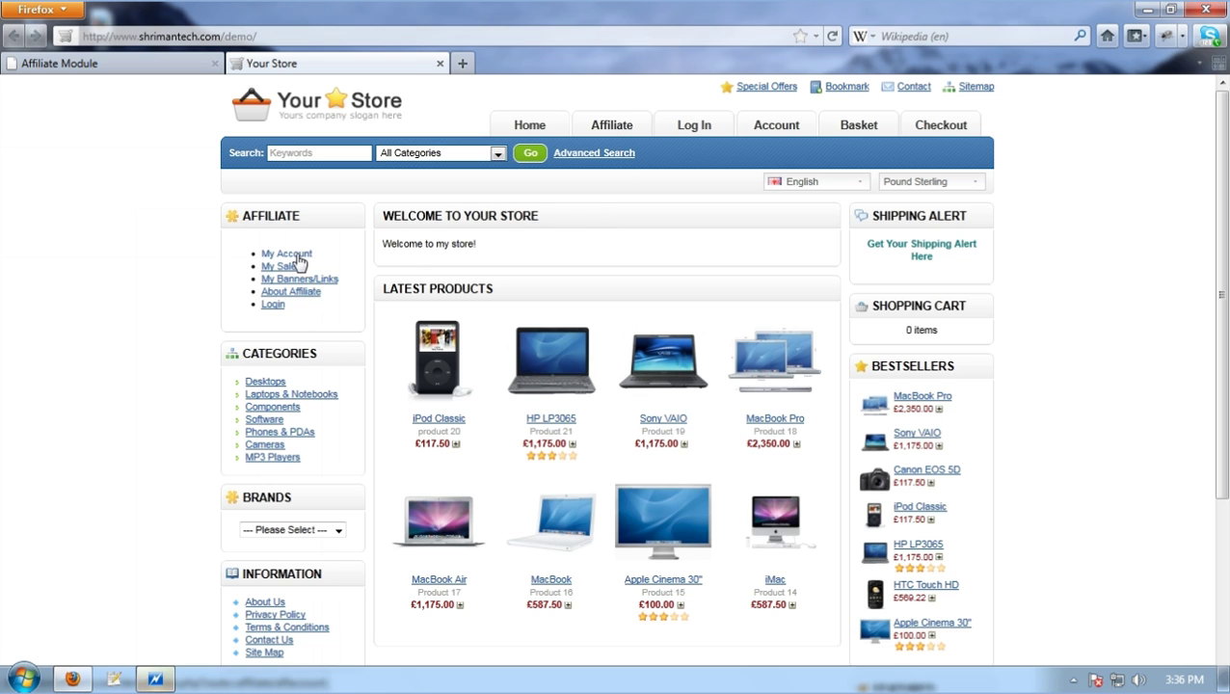
pyautogui.moveTo(307, 268); pyautogui.dragTo(260, 268)
pyautogui.moveTo(357, 278); pyautogui.dragTo(321, 305)
pyautogui.click(307, 299)
pyautogui.click(321, 305)
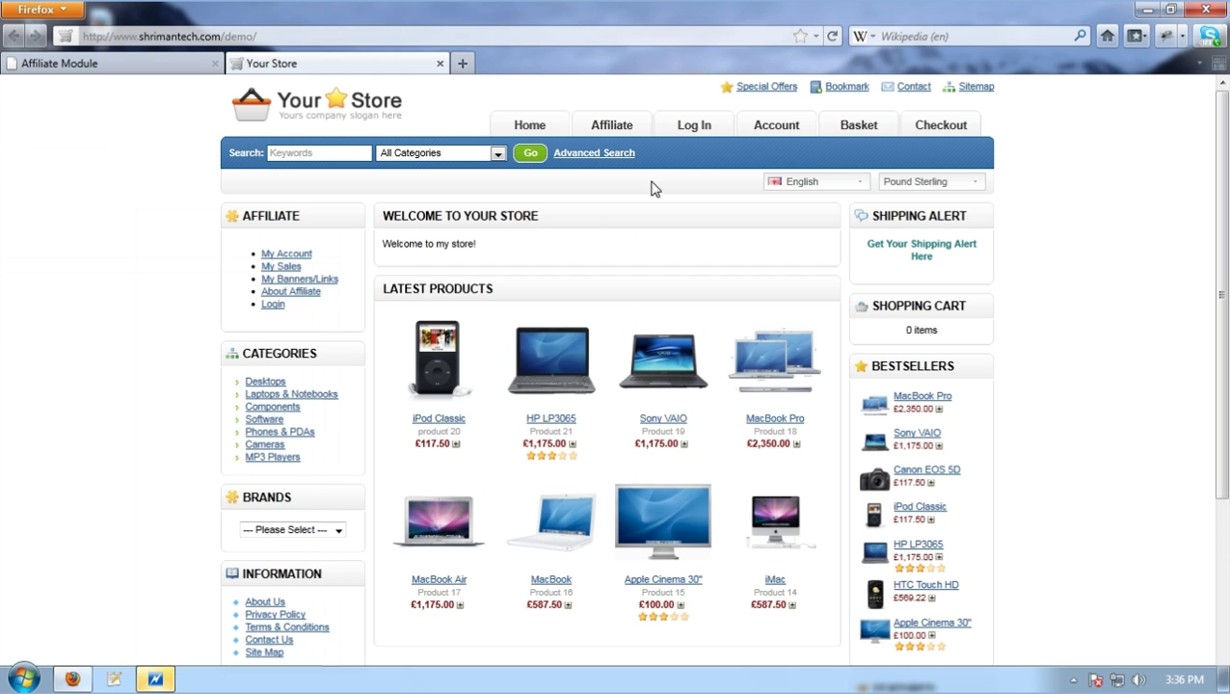
pyautogui.click(612, 128)
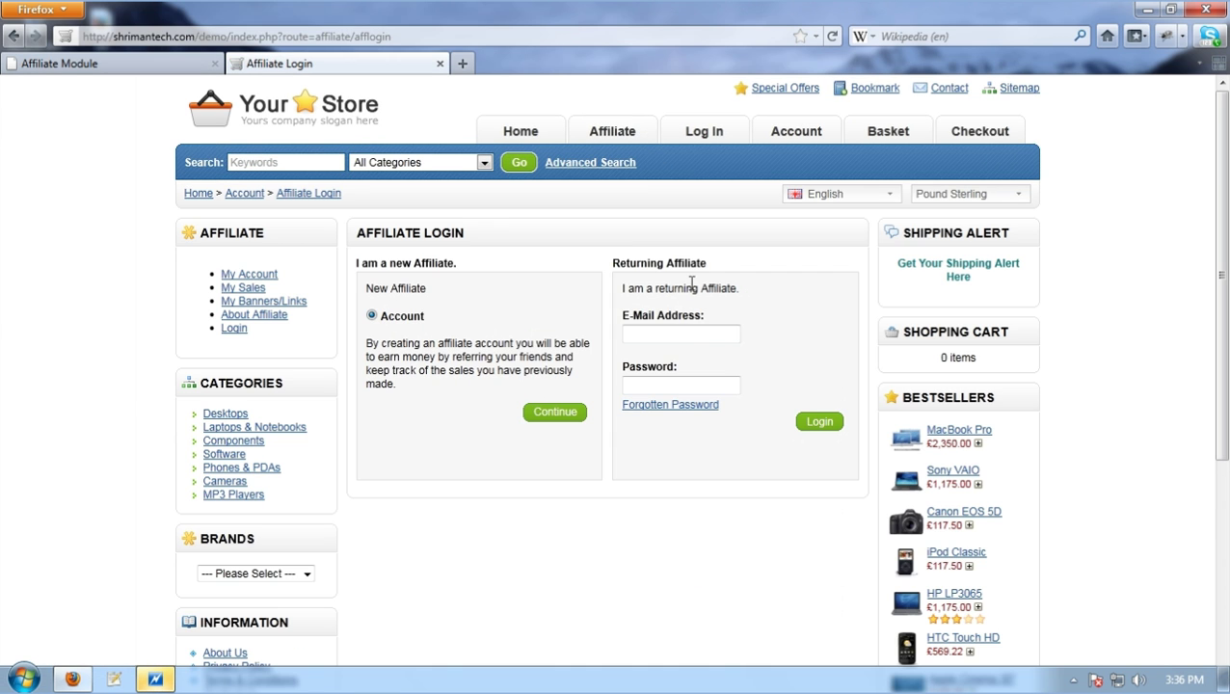
# Highlight the New Affiliate heading and choose to create a new affiliate account
pyautogui.moveTo(709, 265); pyautogui.dragTo(596, 275)
pyautogui.click(458, 275)
pyautogui.moveTo(455, 265); pyautogui.dragTo(364, 268)
pyautogui.click(644, 335)
pyautogui.click(542, 413)
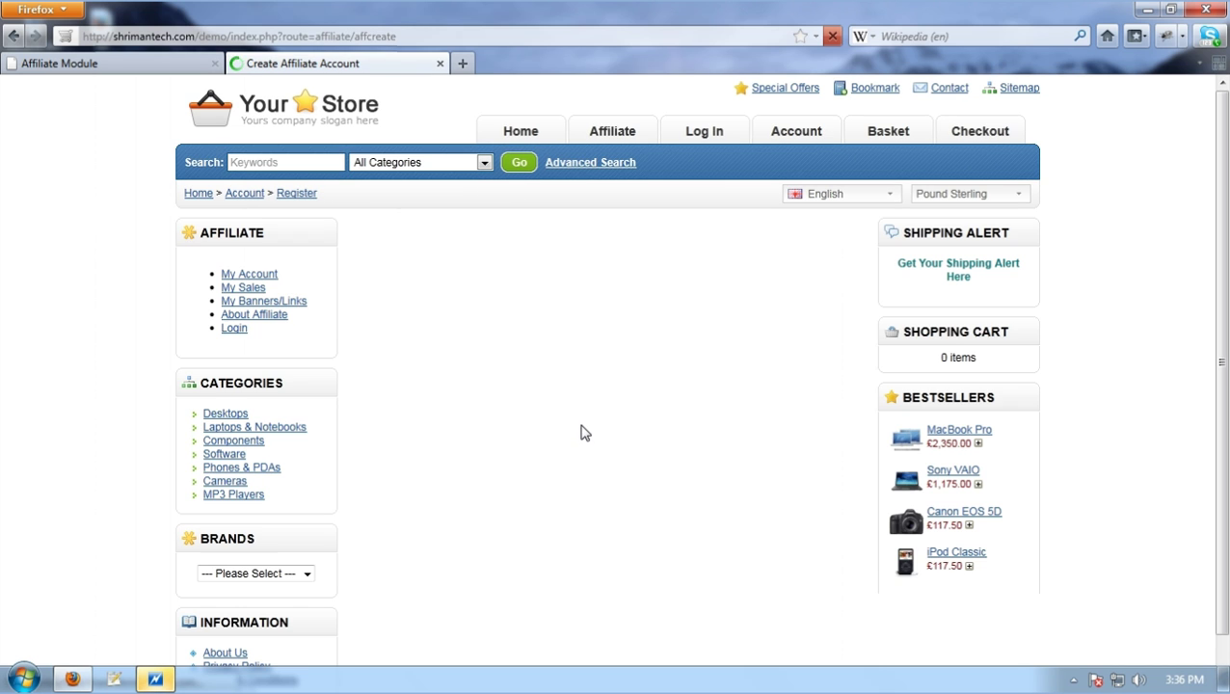
# Enter first and last name 'test', a sample e-mail address and telephone 345345
pyautogui.click(540, 321)
pyautogui.write('test')
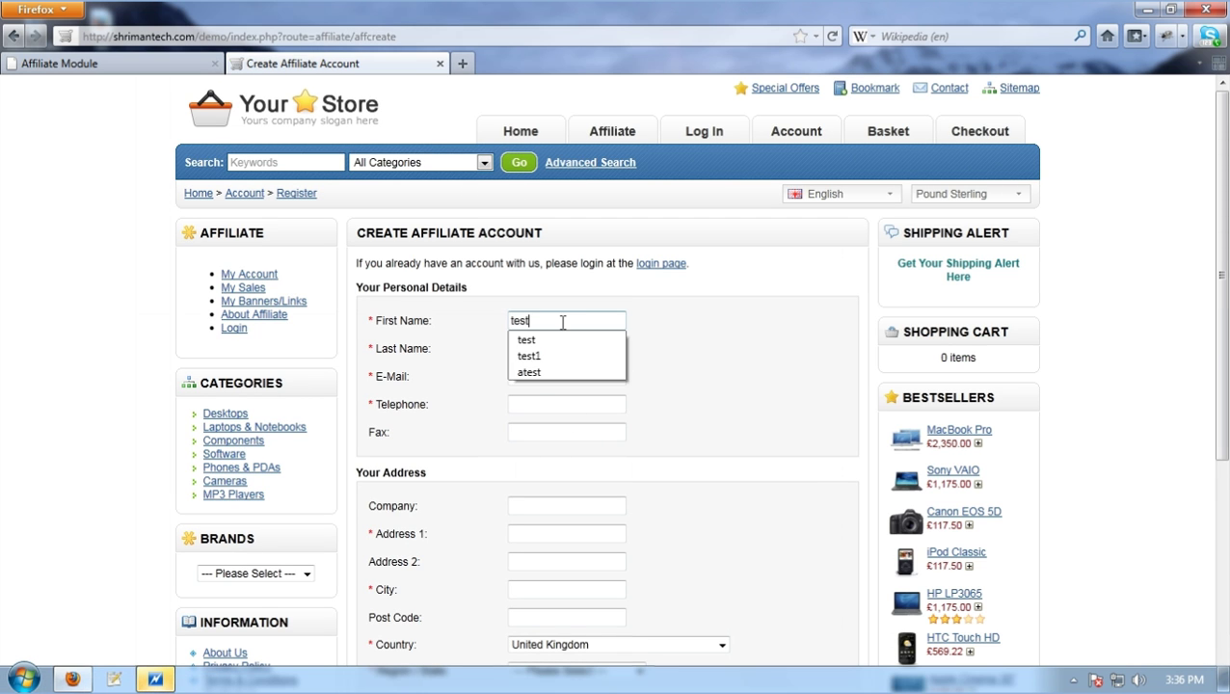
pyautogui.press('Tab')
pyautogui.write('test')
pyautogui.press('Tab')
pyautogui.write('t')
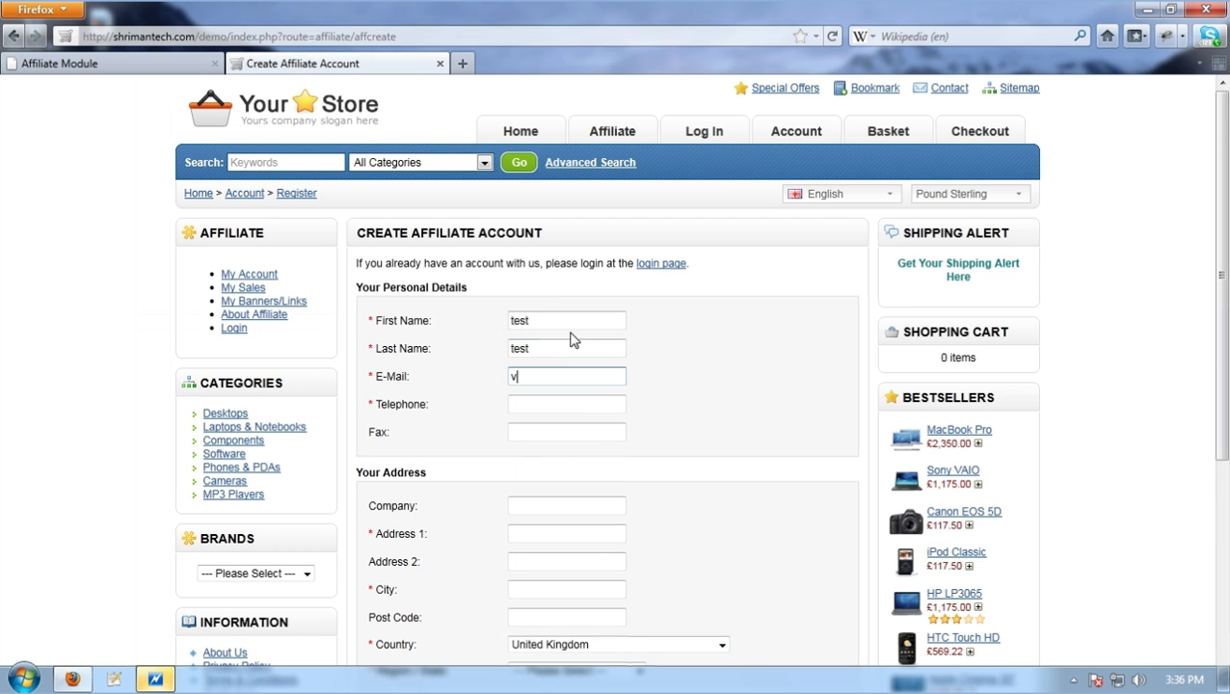
pyautogui.write('est1@')
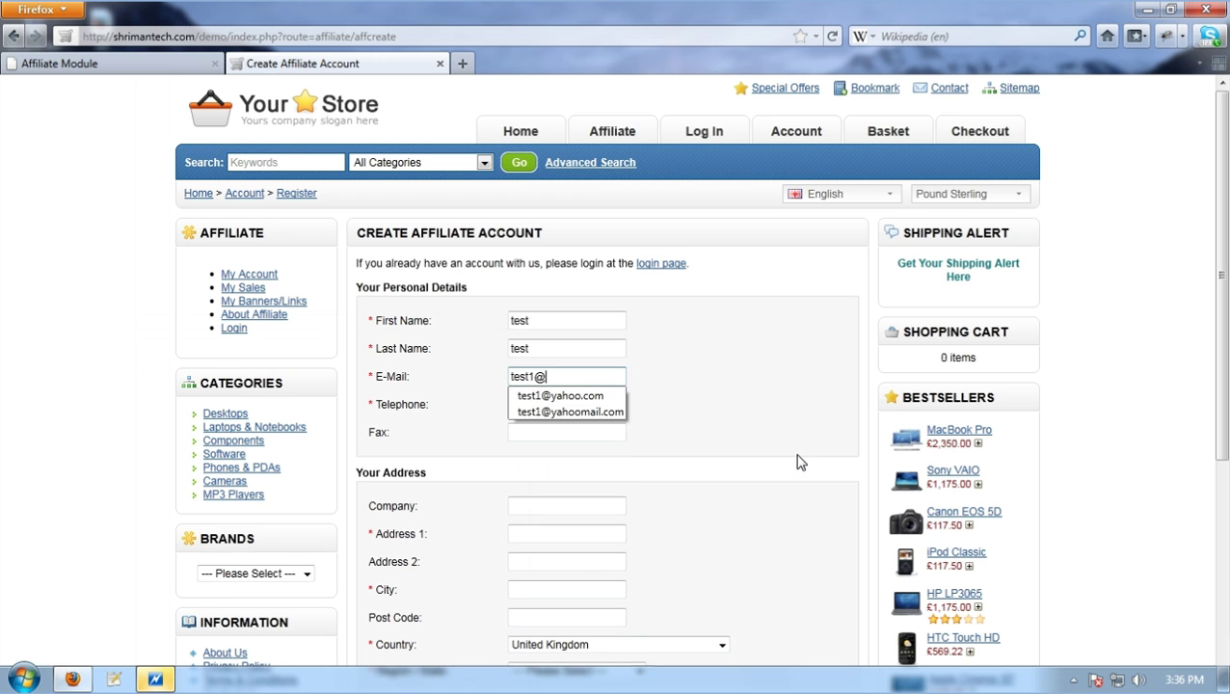
pyautogui.write('yahoo.com')
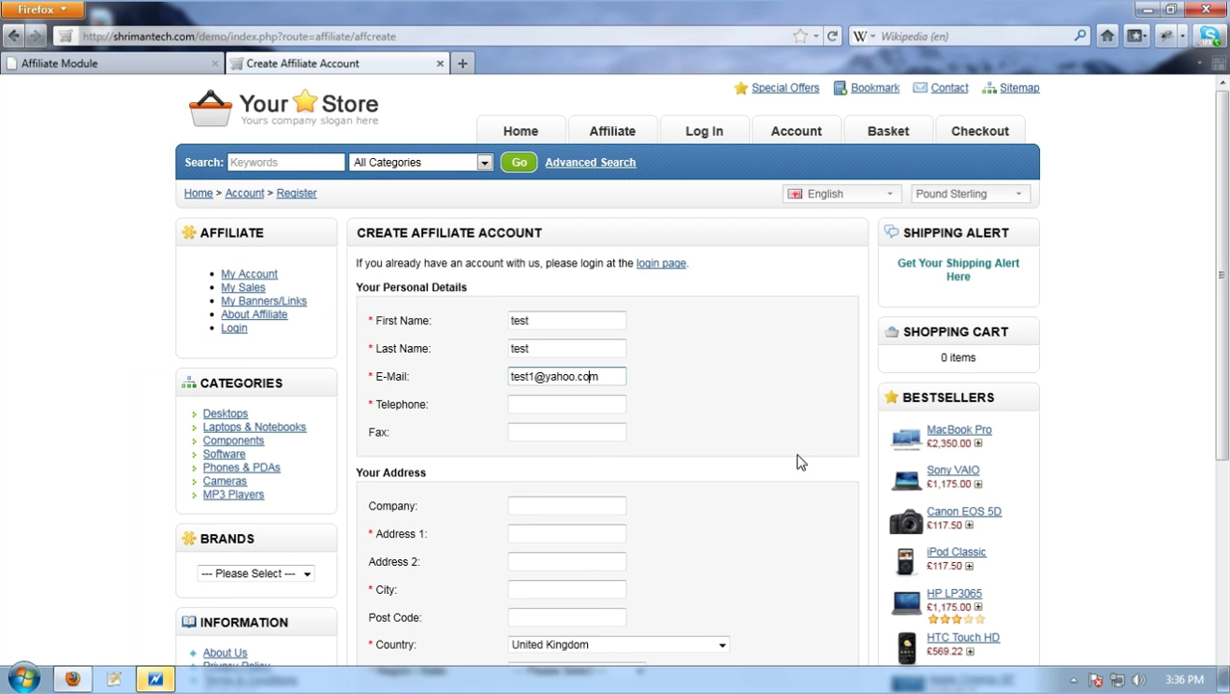
pyautogui.press('Tab')
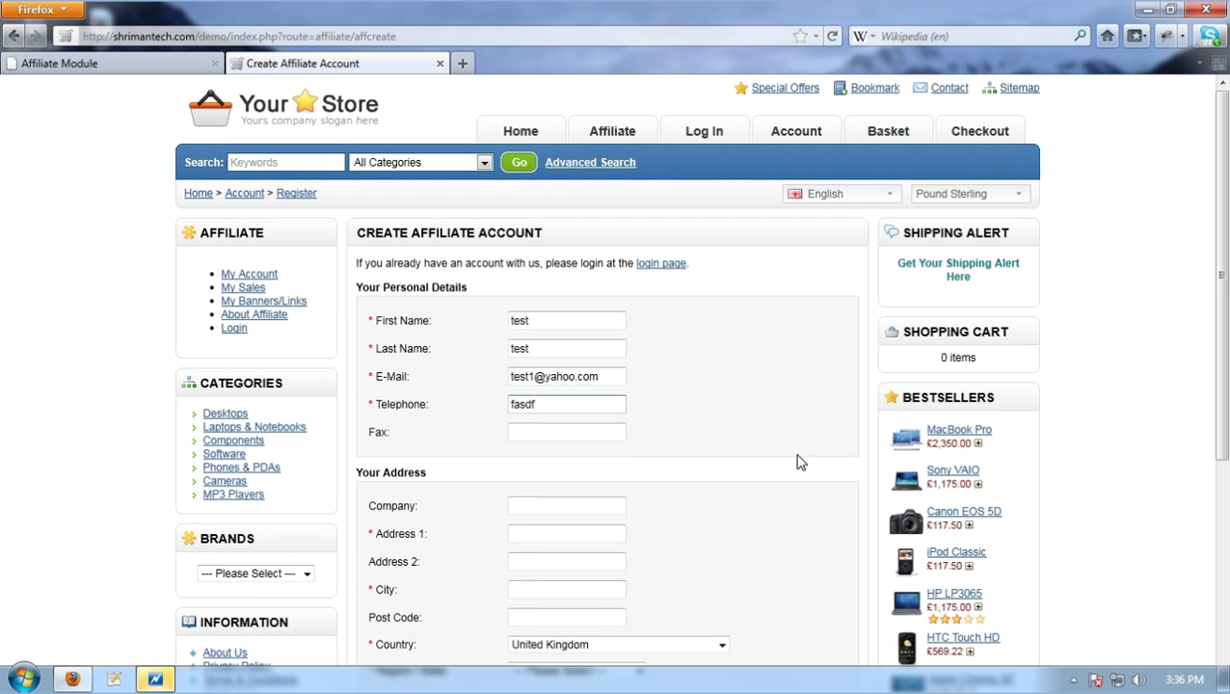
pyautogui.write('345345')
# Fill the fax and company fields with 'test', address 3E34534 and city 'test'
pyautogui.press('Tab')
pyautogui.press('Tab')
pyautogui.press('Tab')
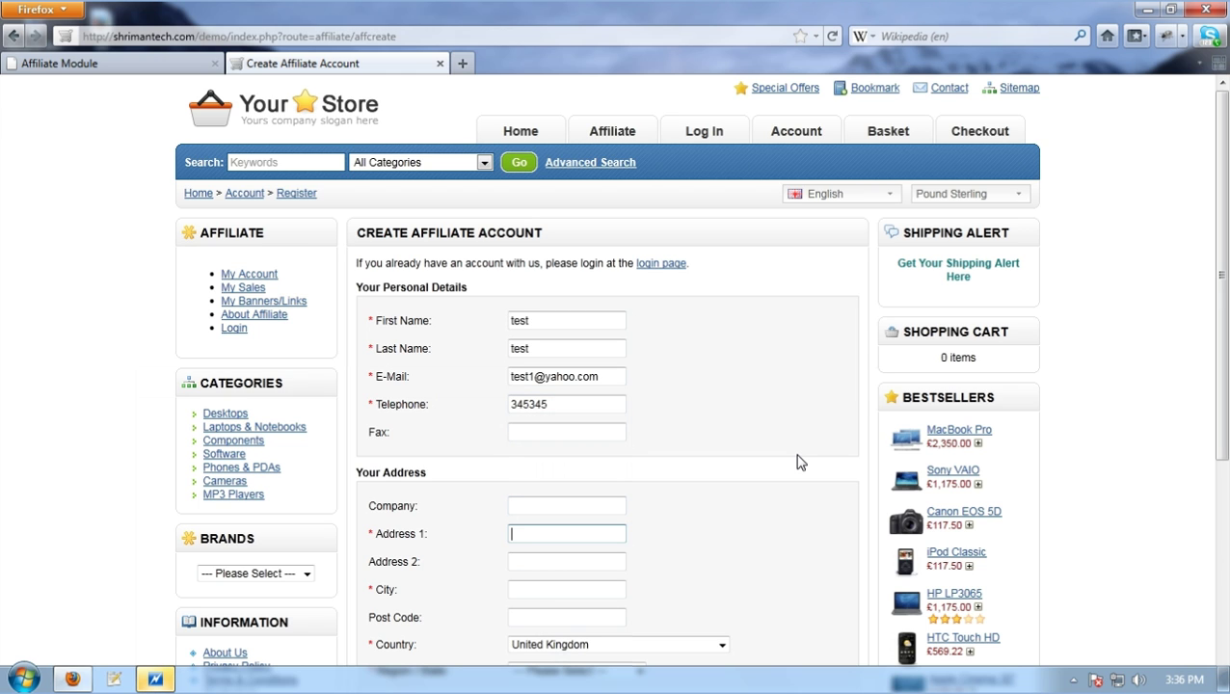
pyautogui.write('test')
pyautogui.press('Tab')
pyautogui.write('test')
pyautogui.press('Tab')
pyautogui.write('test')
pyautogui.press('Tab')
pyautogui.write('3E34')
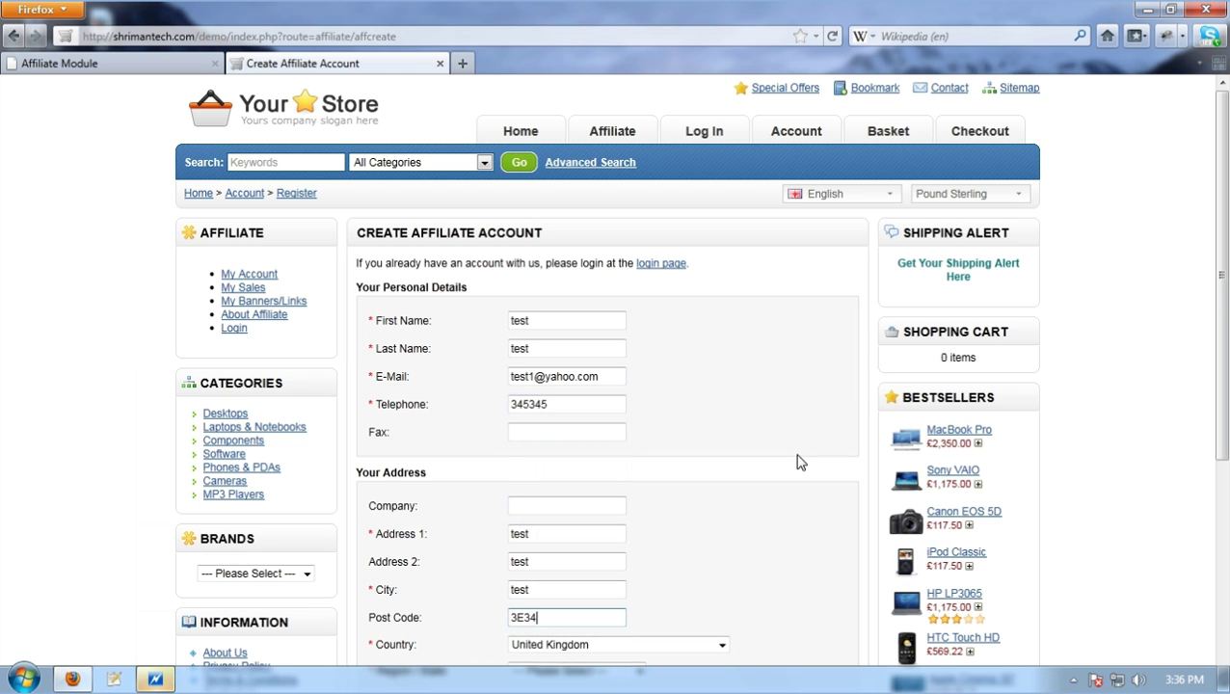
pyautogui.write('534')
pyautogui.press('Tab')
pyautogui.scroll(-2, 796, 459)
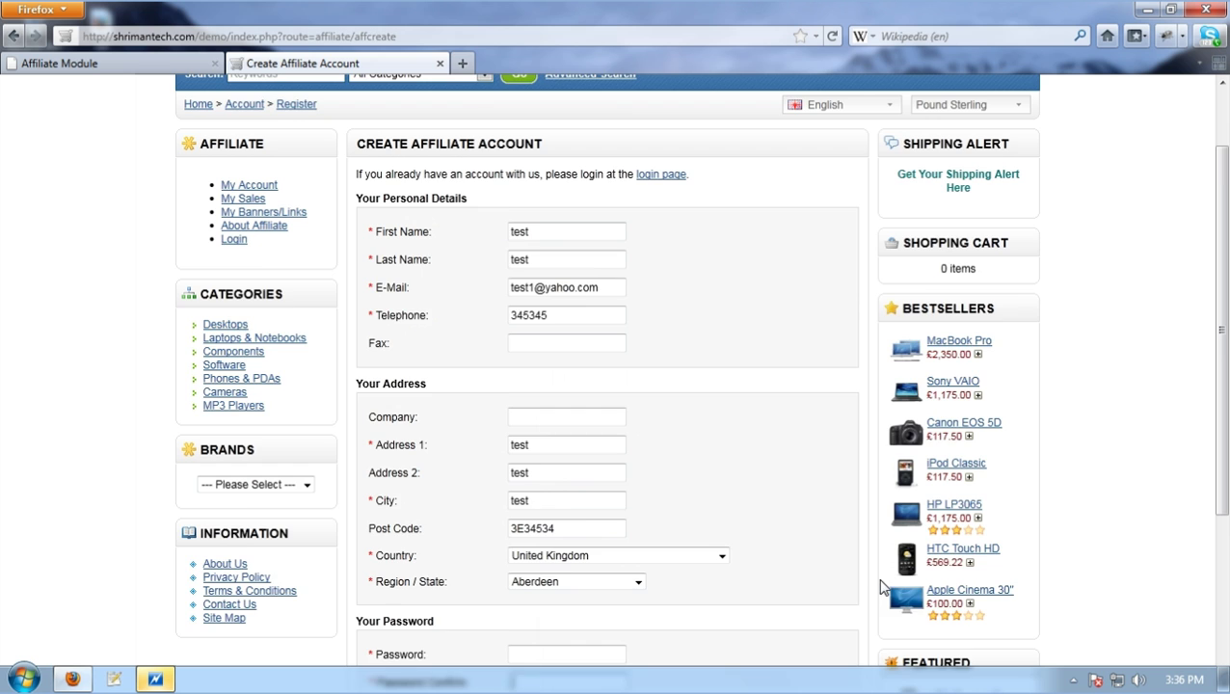
# Enter the account password, set post code 2323, accept the privacy policy and submit the form
pyautogui.write('test')
pyautogui.scroll(-2, 887, 590)
pyautogui.click(583, 592)
pyautogui.write('test')
pyautogui.scroll(-2, 703, 596)
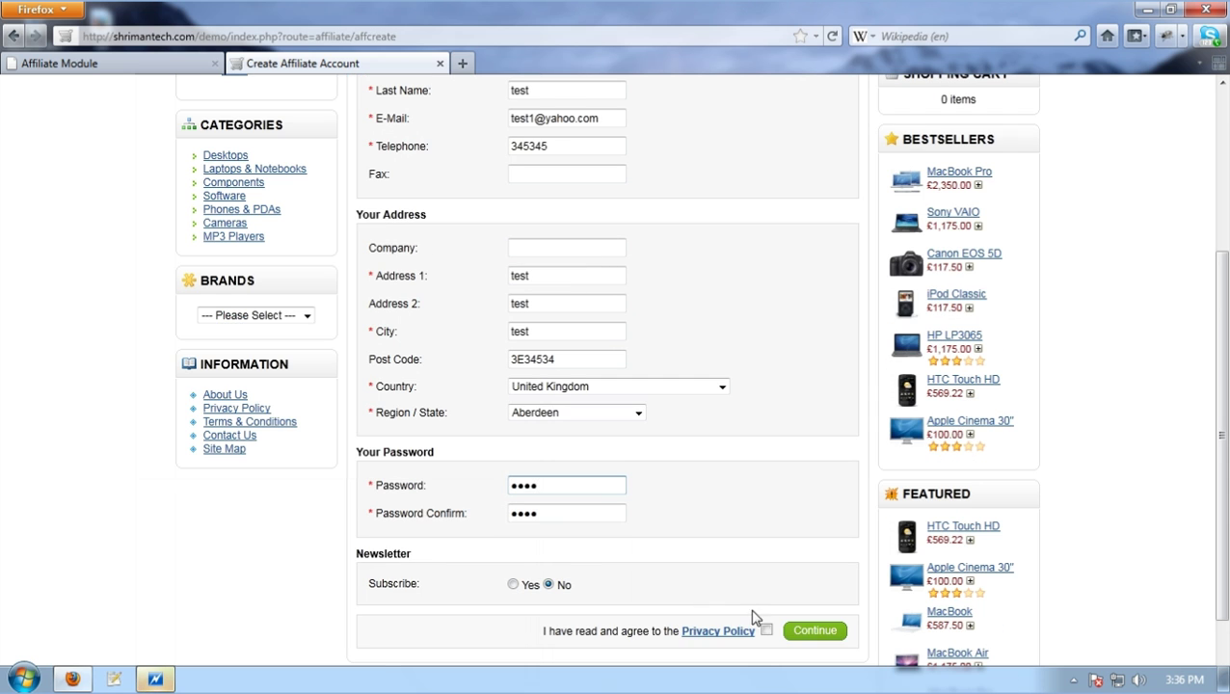
pyautogui.click(767, 630)
pyautogui.doubleClick(570, 362)
pyautogui.write('2323')
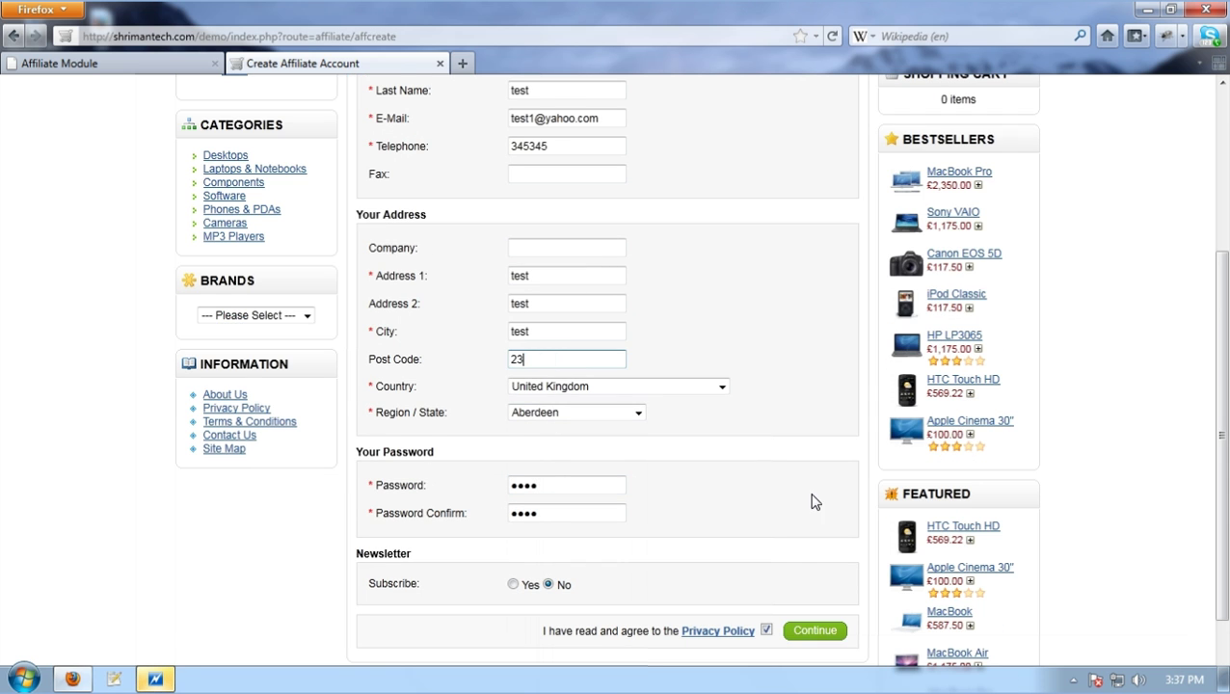
pyautogui.click(805, 639)
pyautogui.scroll(2, 426, 266)
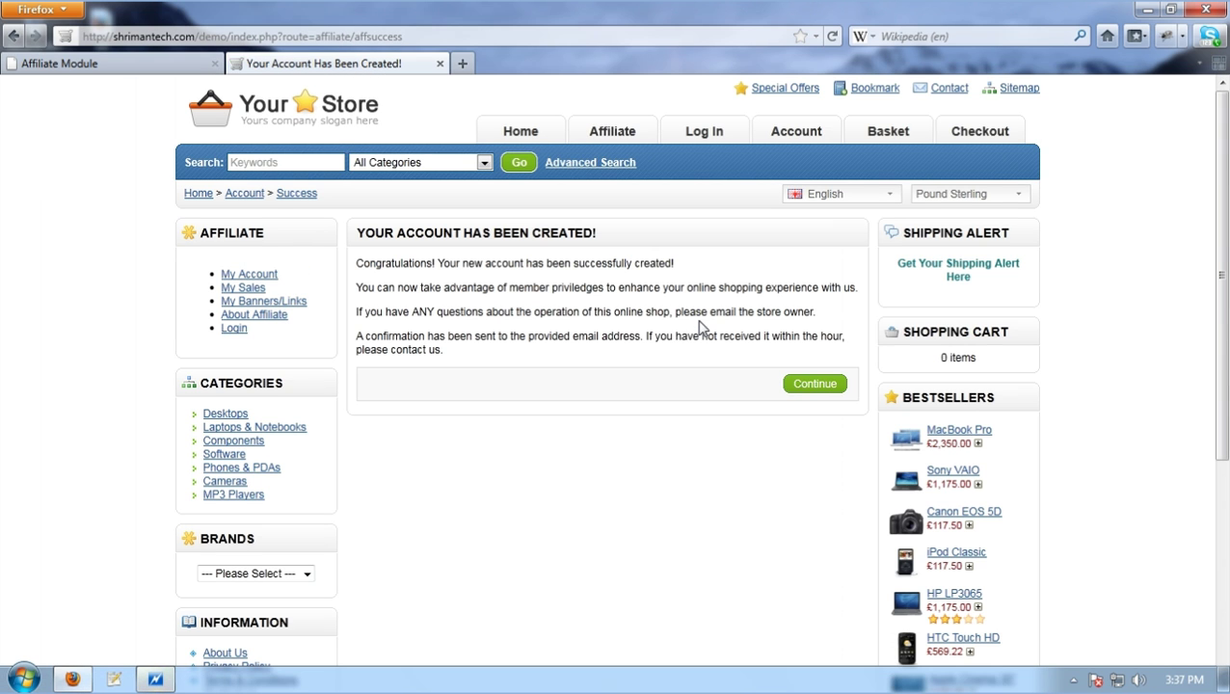
# Continue past the confirmation, log in as the returning affiliate with the corrected e-mail, and save the password
pyautogui.click(810, 390)
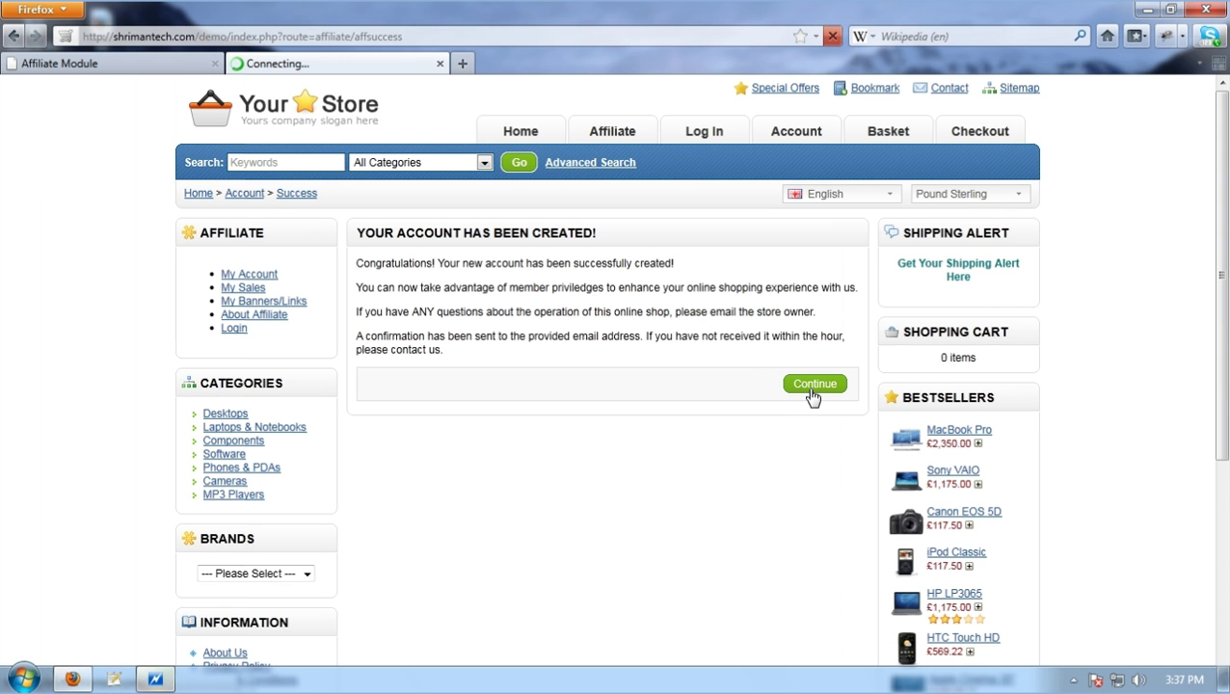
pyautogui.click(687, 338)
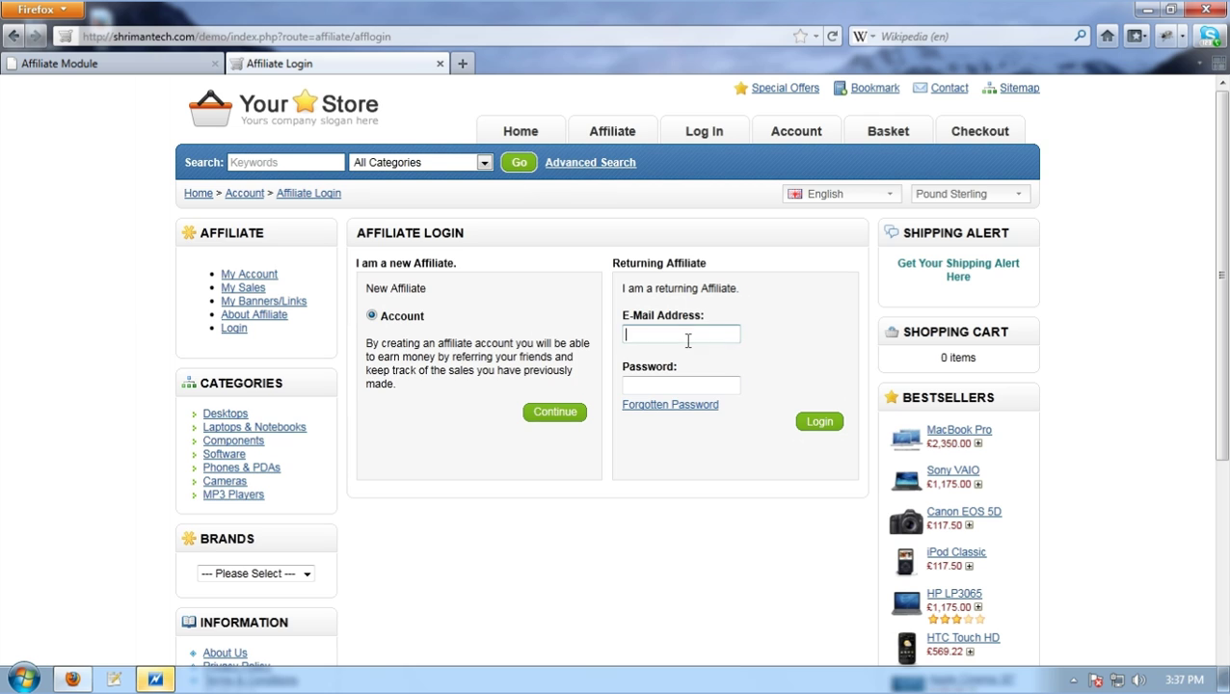
pyautogui.write('TEST')
pyautogui.click(675, 354)
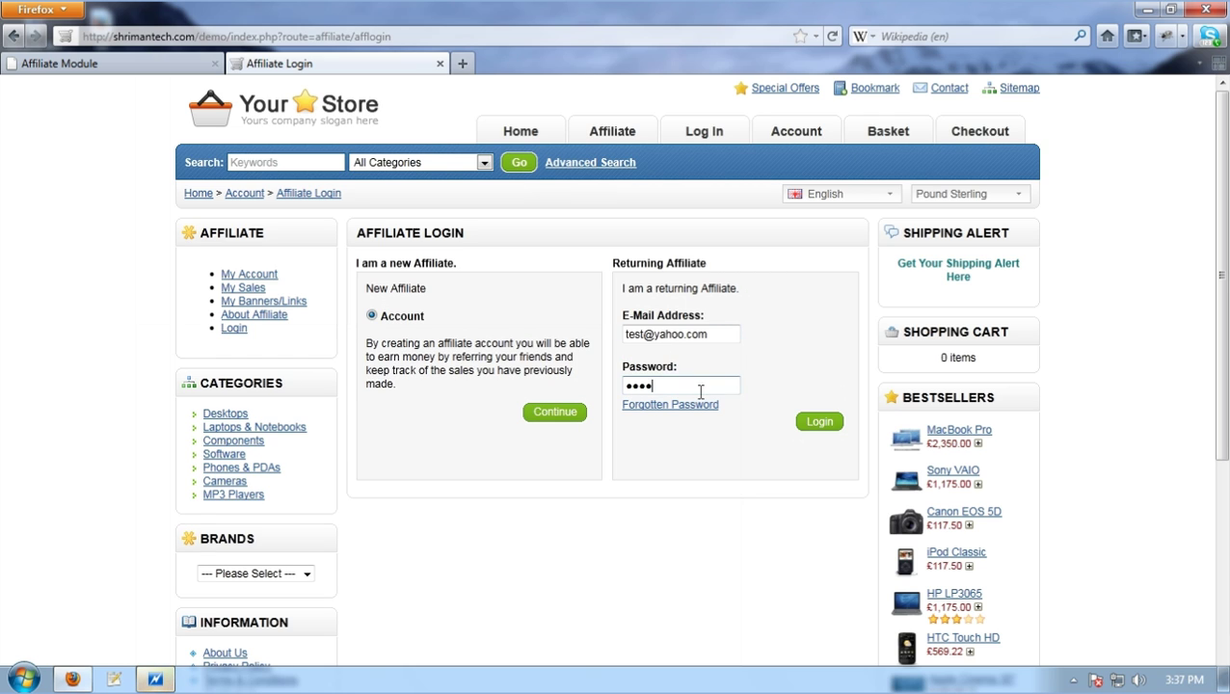
pyautogui.click(655, 335)
pyautogui.write('1')
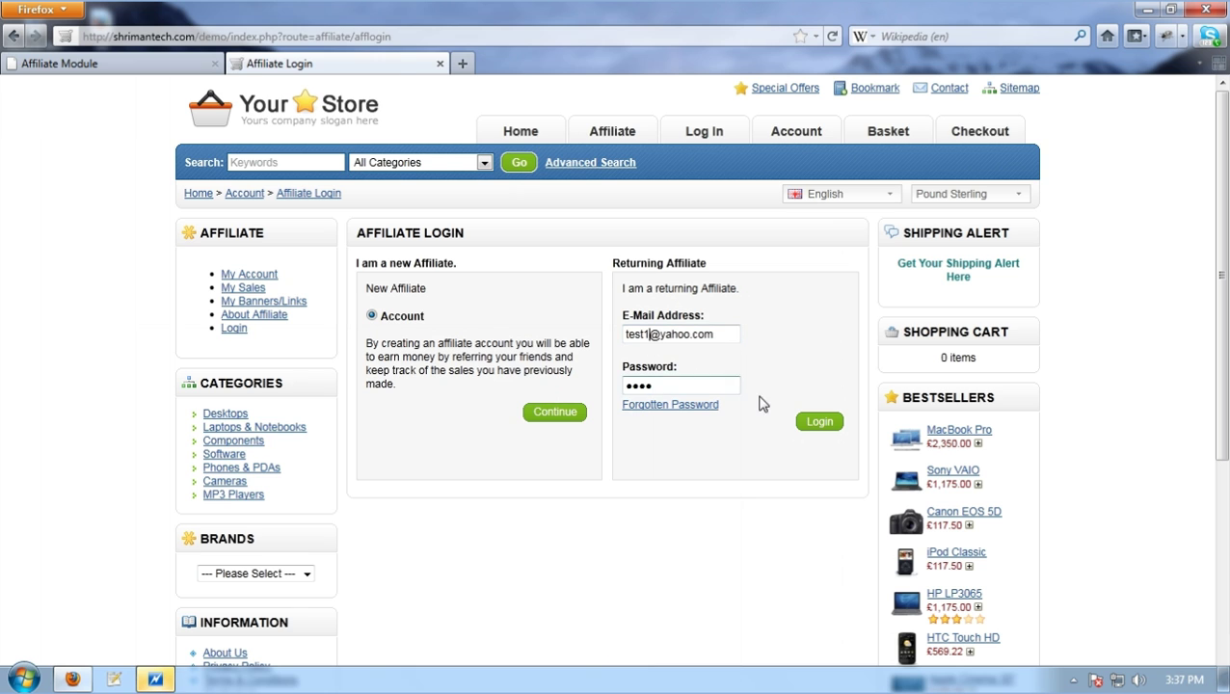
pyautogui.click(819, 421)
pyautogui.click(292, 138)
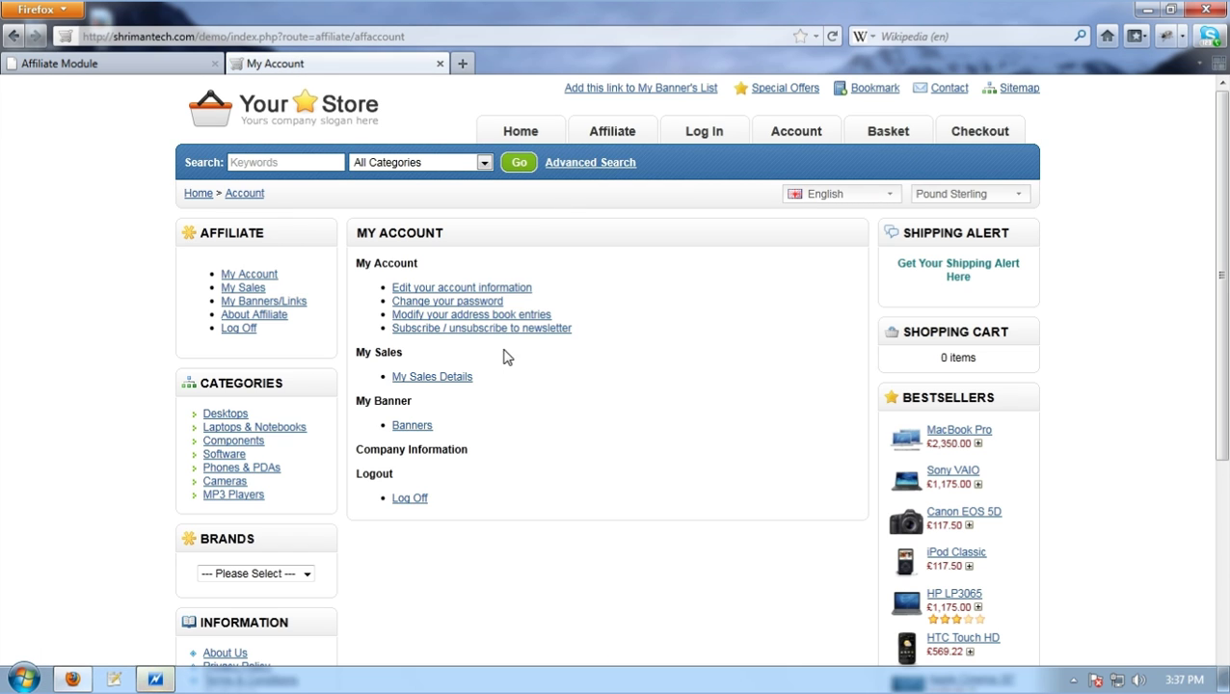
pyautogui.moveTo(593, 345); pyautogui.dragTo(602, 305)
pyautogui.click(602, 304)
pyautogui.click(512, 289)
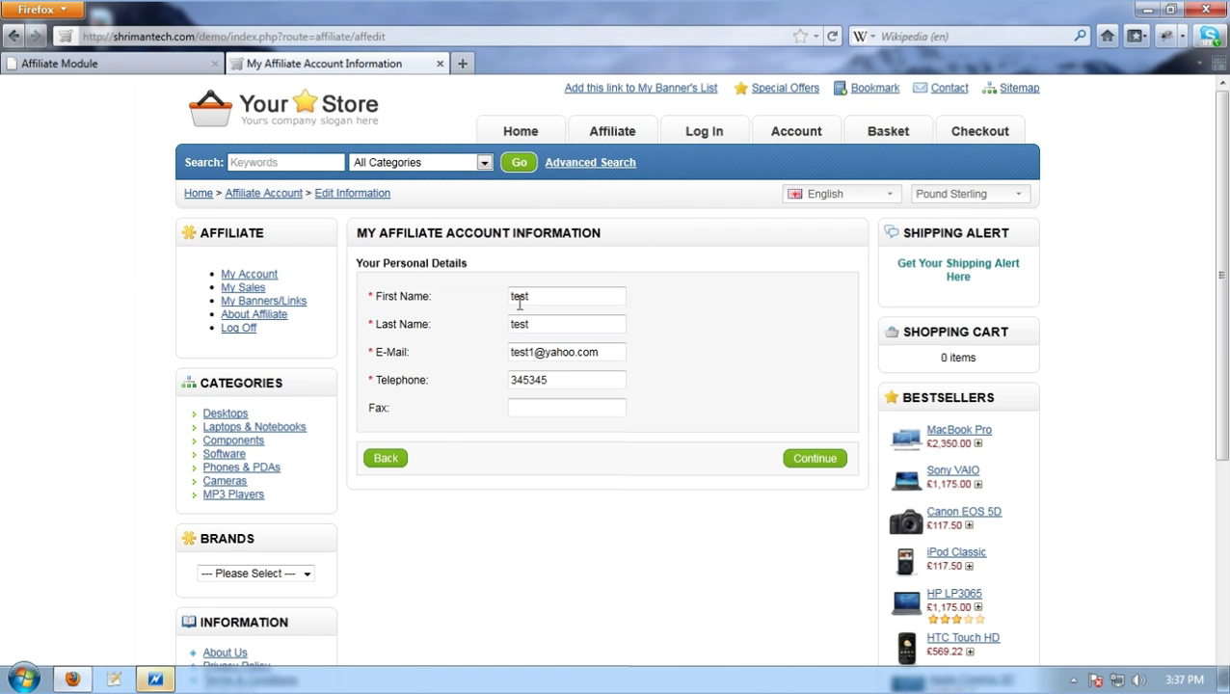
pyautogui.click(395, 458)
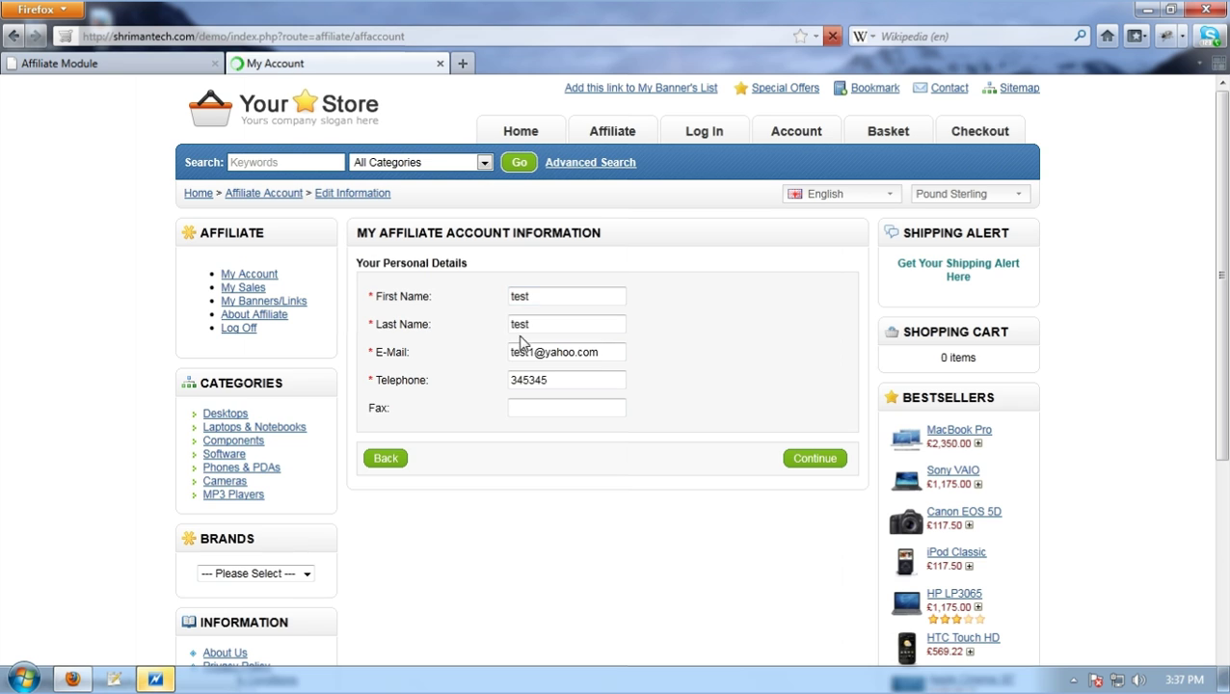
pyautogui.moveTo(582, 335); pyautogui.dragTo(394, 302)
pyautogui.click(585, 353)
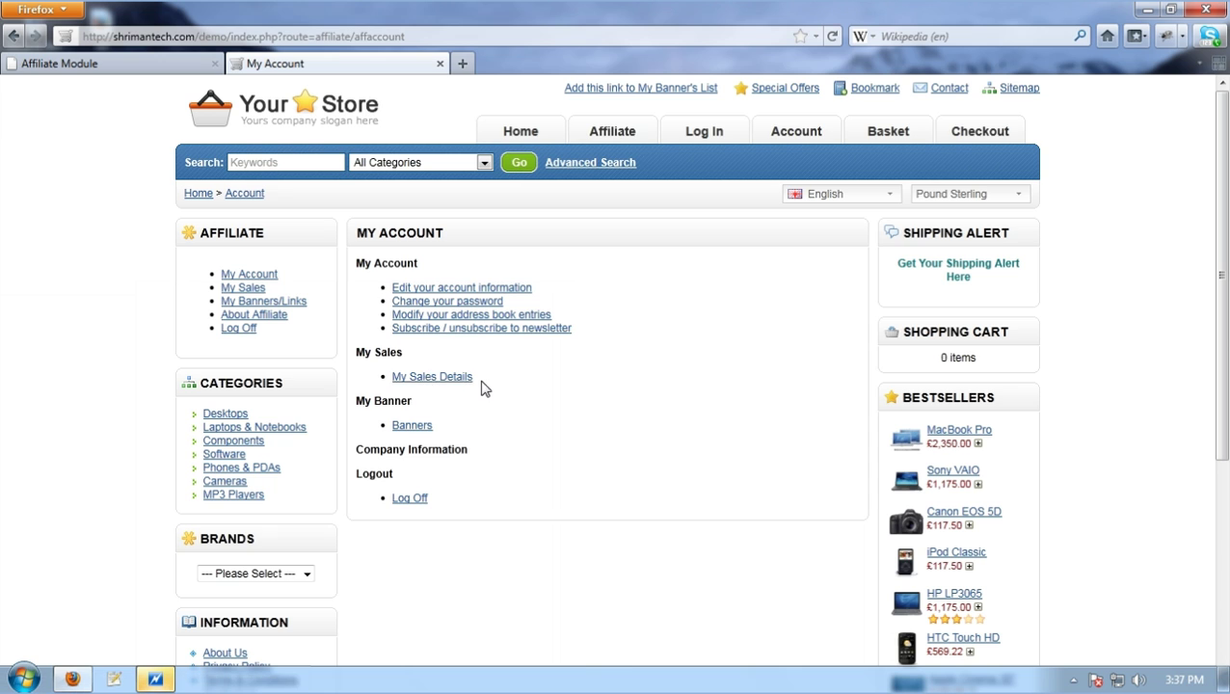
pyautogui.click(432, 377)
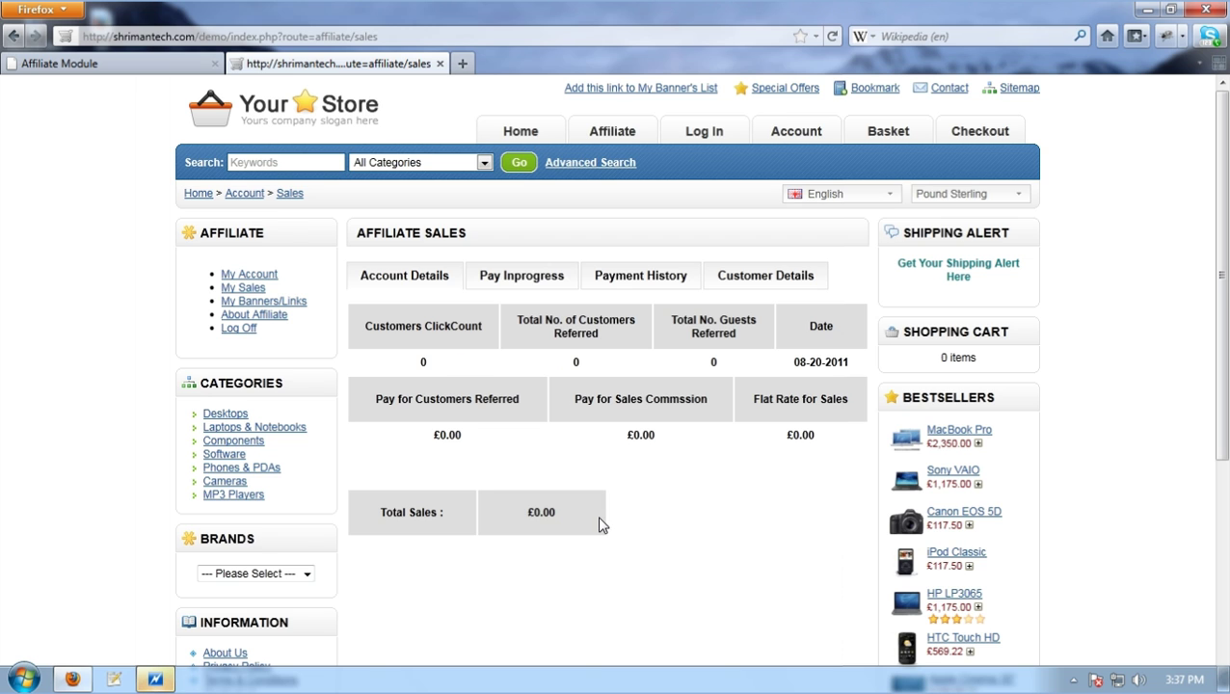
pyautogui.moveTo(598, 523); pyautogui.dragTo(522, 390)
pyautogui.click(514, 299)
pyautogui.click(513, 282)
pyautogui.click(636, 288)
pyautogui.click(735, 280)
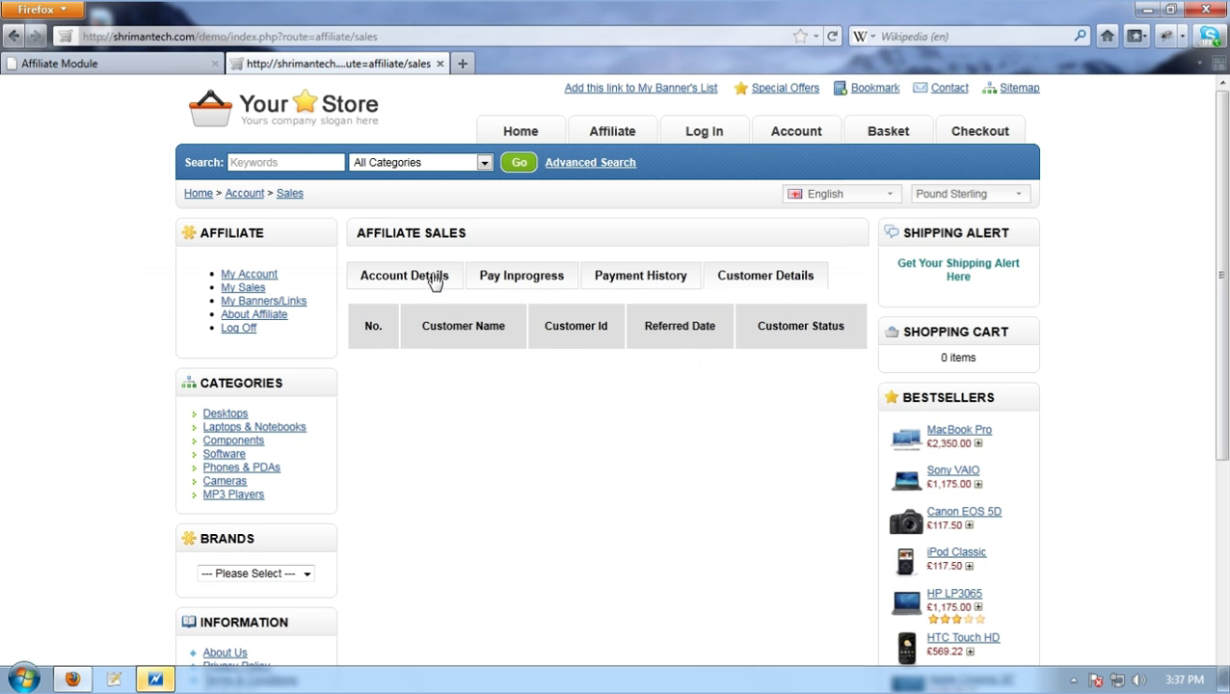
pyautogui.click(435, 281)
pyautogui.hotkey('ctrl', 'a')
pyautogui.click(550, 338)
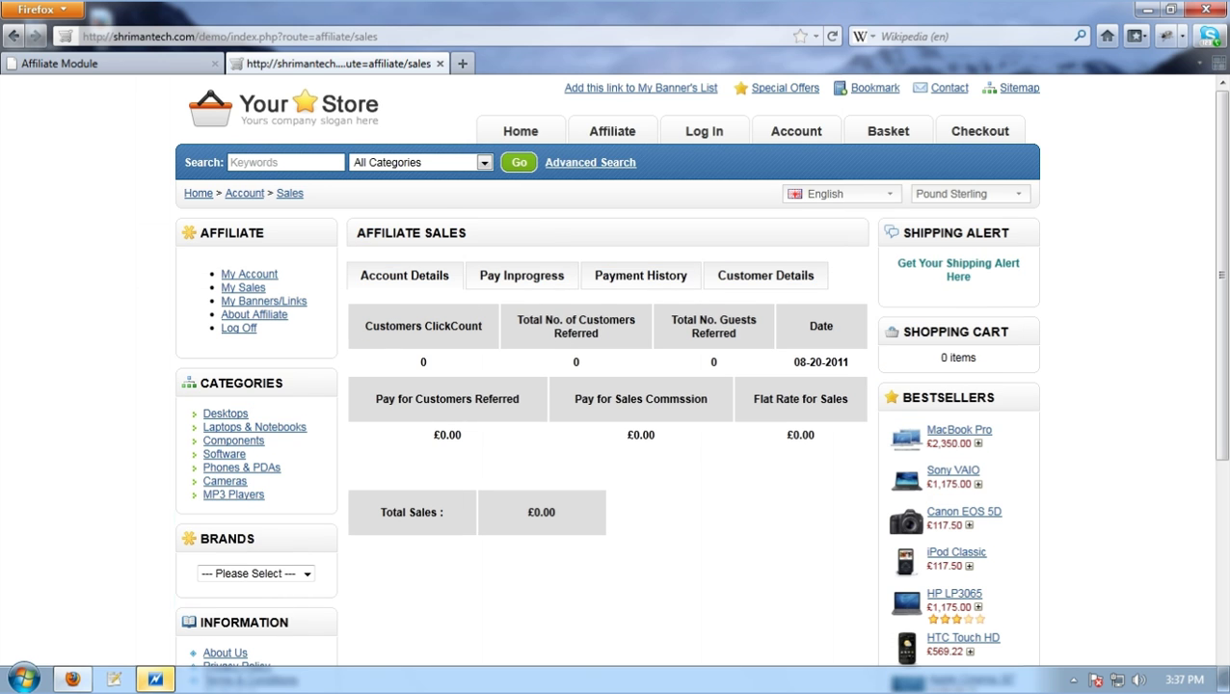
pyautogui.moveTo(605, 347); pyautogui.dragTo(521, 324)
pyautogui.moveTo(735, 335); pyautogui.dragTo(676, 319)
pyautogui.moveTo(837, 337); pyautogui.dragTo(802, 323)
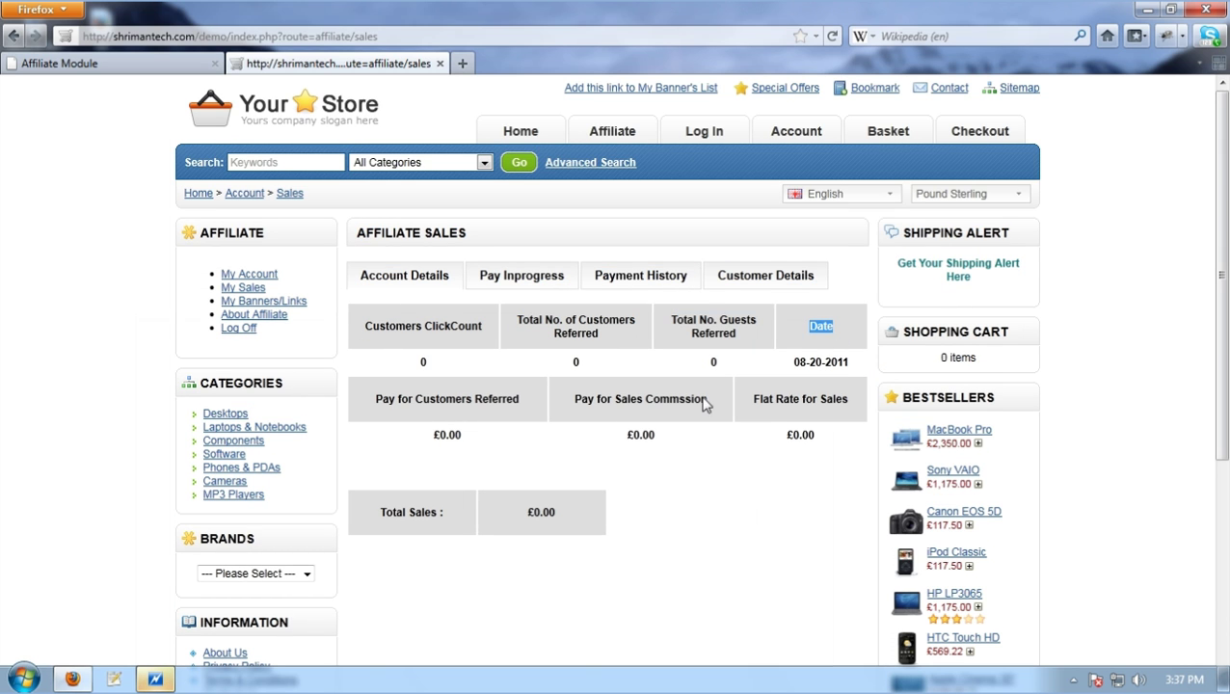
pyautogui.moveTo(530, 411); pyautogui.dragTo(370, 412)
pyautogui.moveTo(711, 407); pyautogui.dragTo(588, 405)
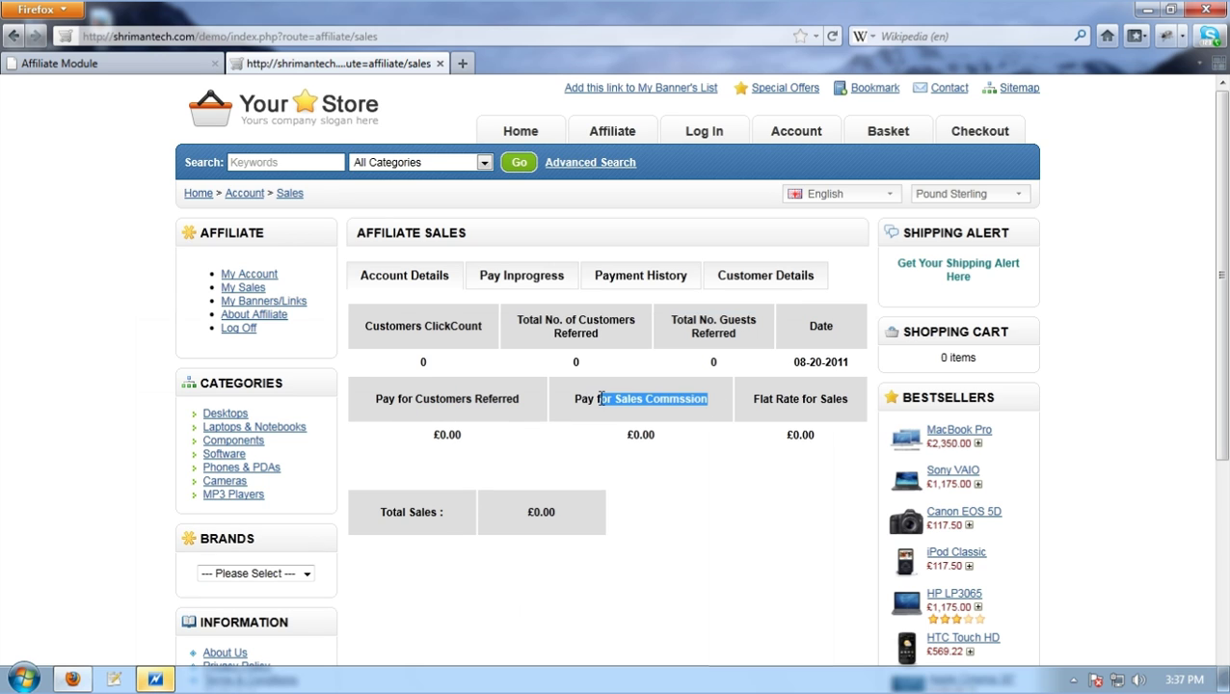
pyautogui.moveTo(850, 405); pyautogui.dragTo(753, 405)
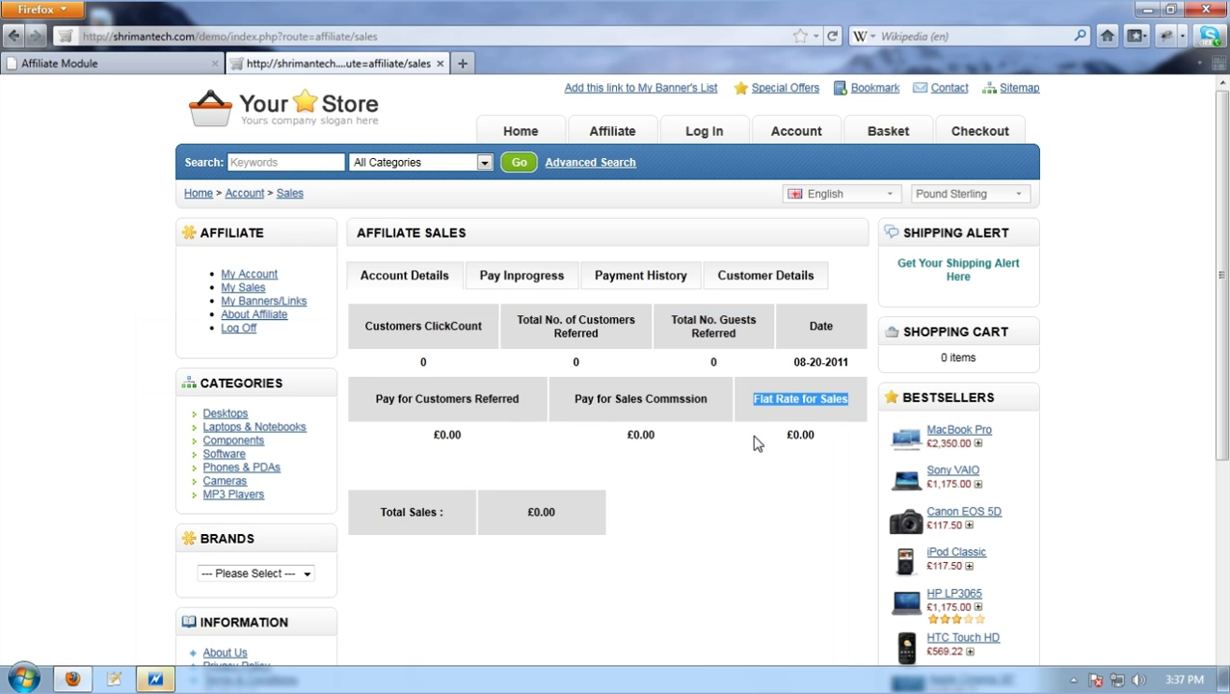
pyautogui.click(757, 442)
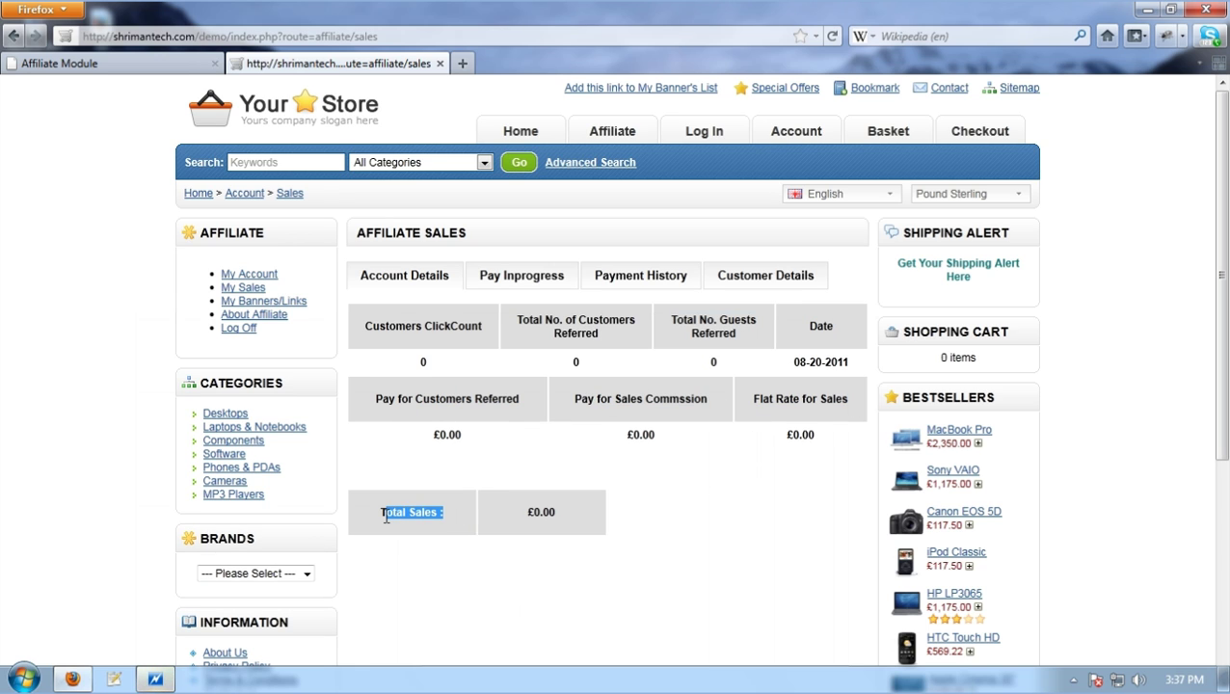
pyautogui.click(555, 511)
pyautogui.click(540, 282)
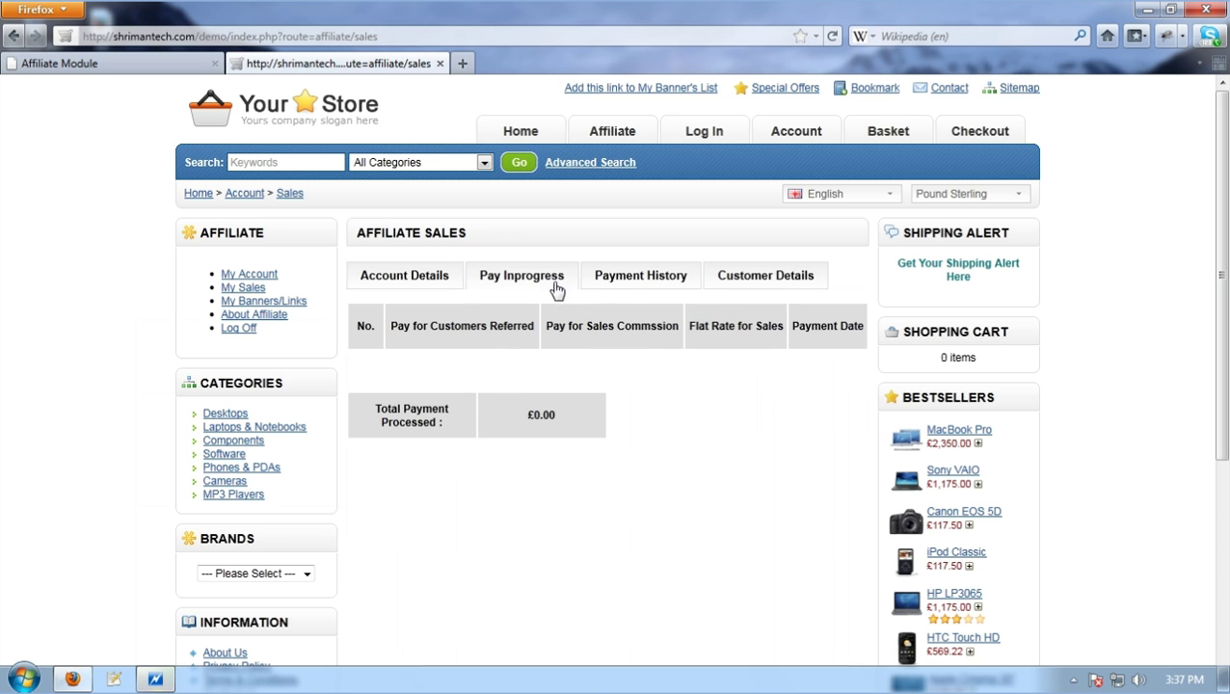
pyautogui.click(625, 281)
pyautogui.click(753, 281)
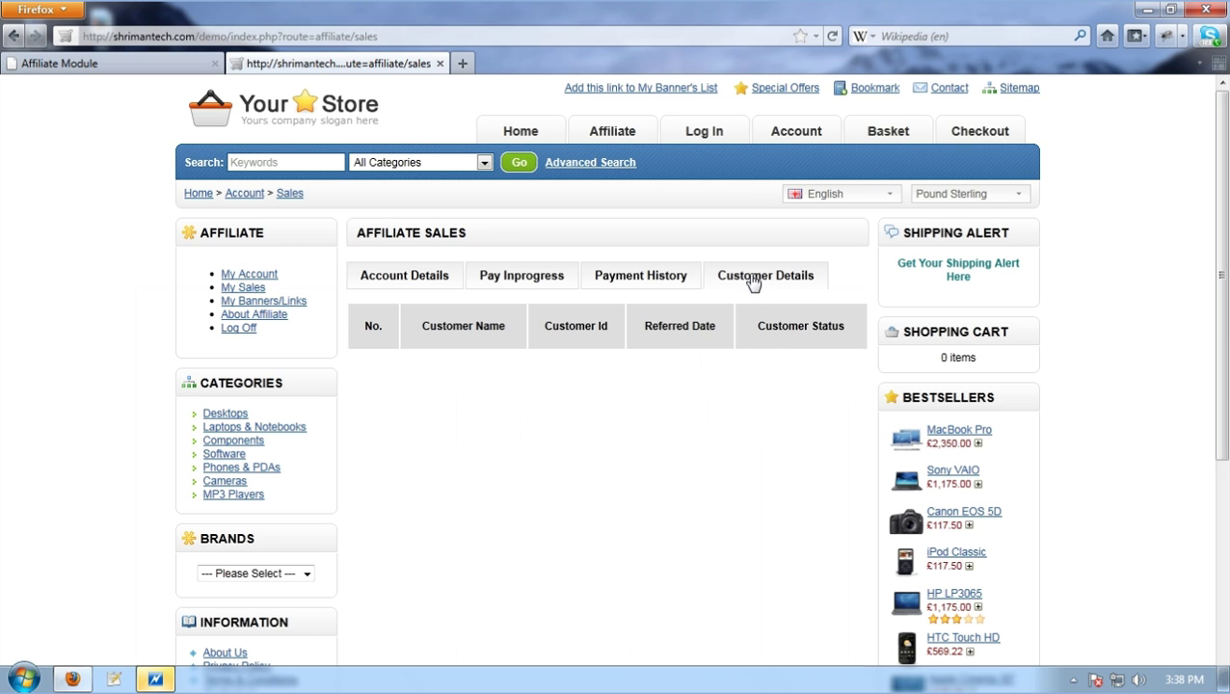
pyautogui.click(434, 282)
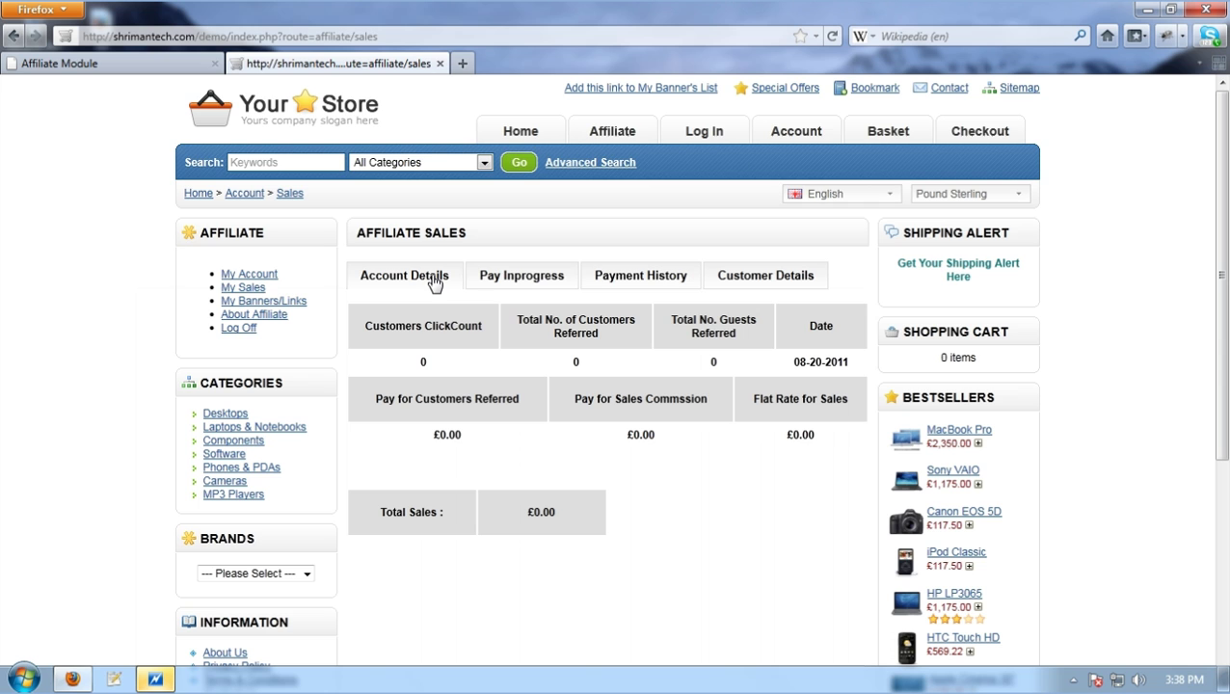
pyautogui.click(617, 138)
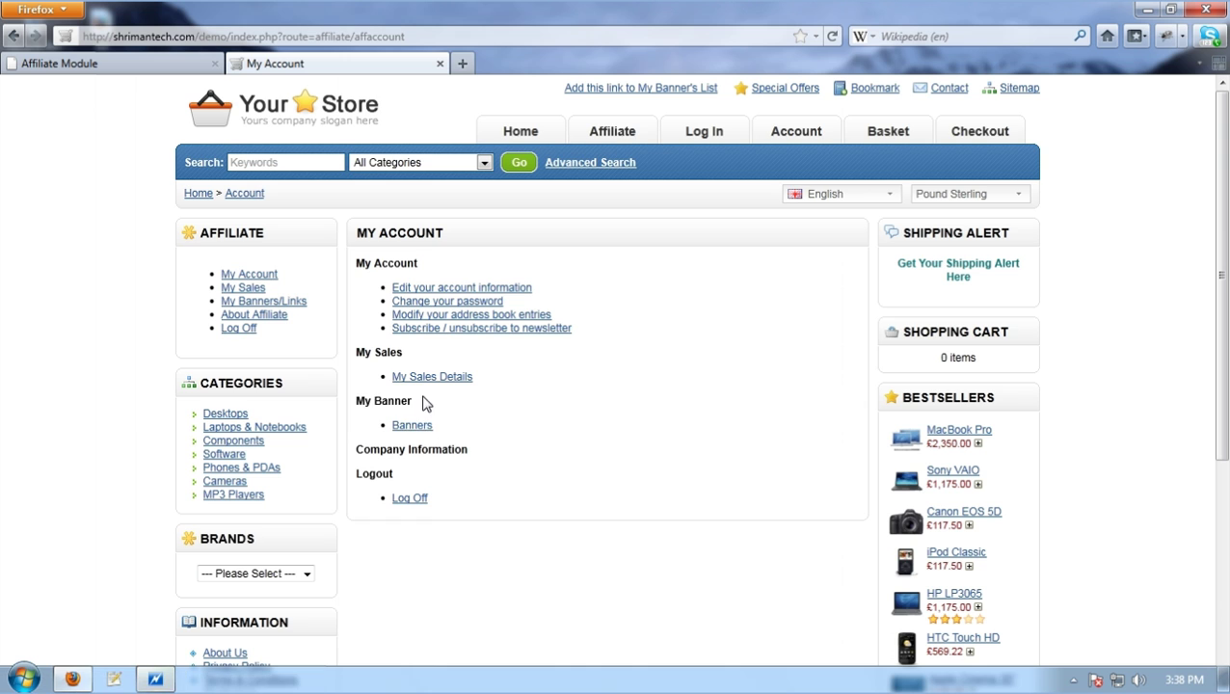
# Open My Banners/Links and highlight the logo banner, the 'Best Affiliate System In Opencart' link and the referral URL
pyautogui.moveTo(421, 401); pyautogui.dragTo(412, 420)
pyautogui.click(425, 431)
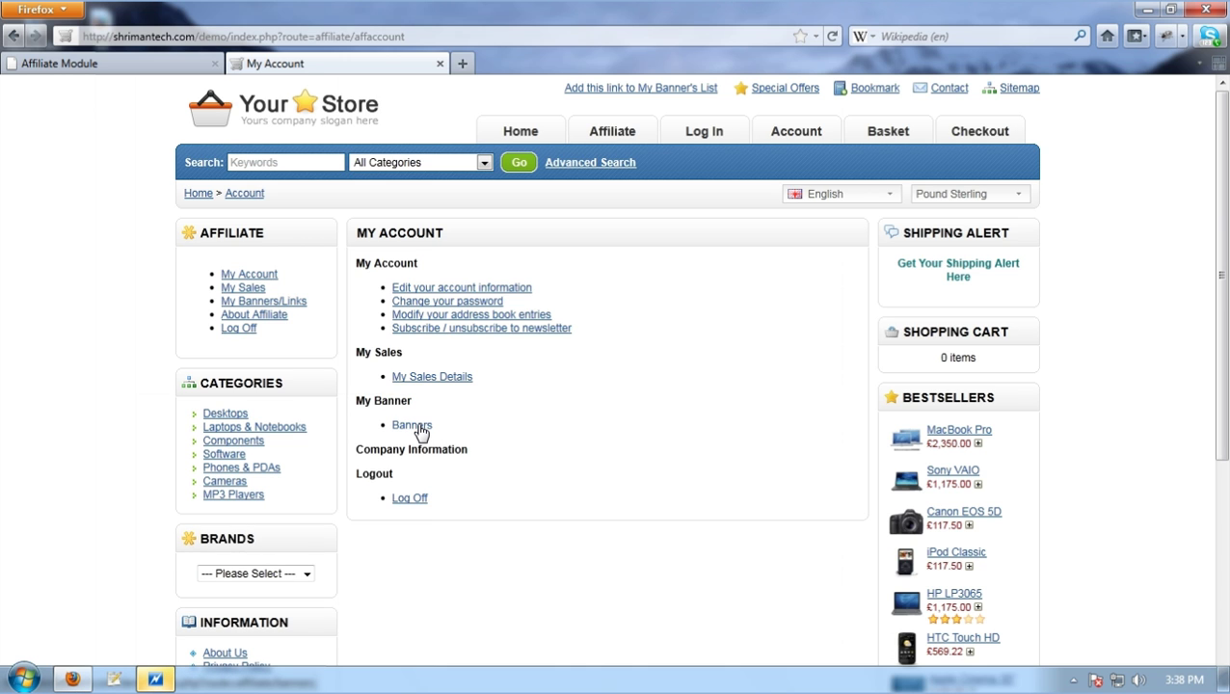
pyautogui.click(422, 430)
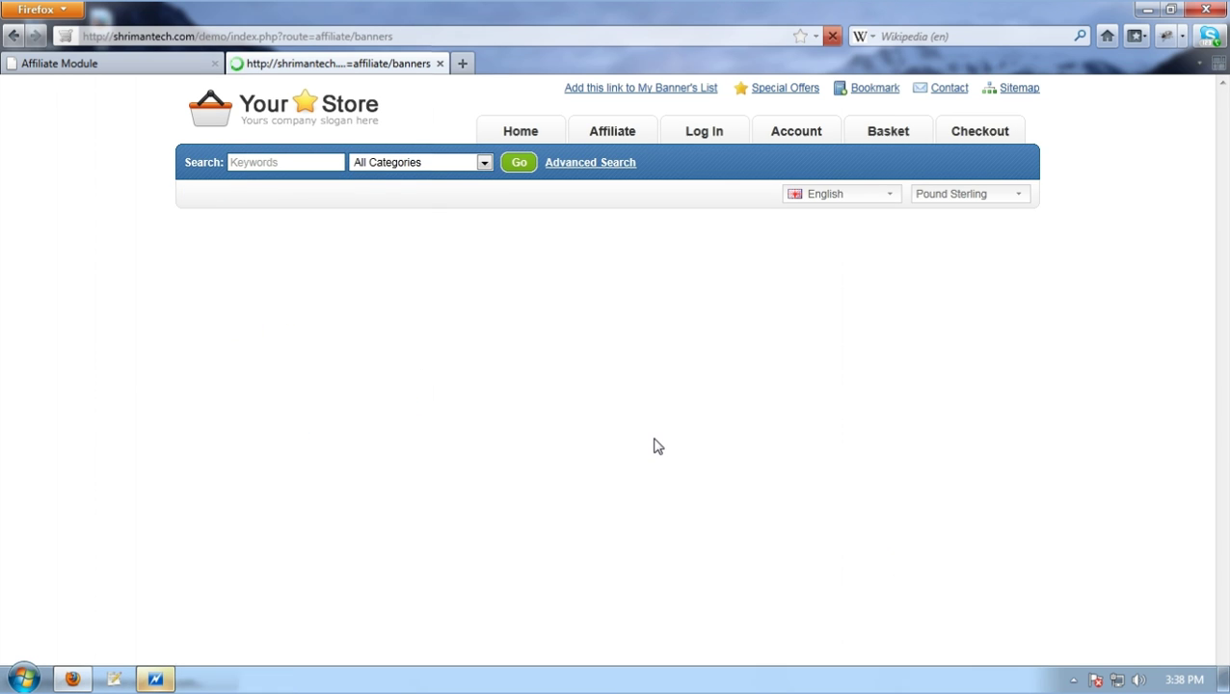
pyautogui.moveTo(659, 384); pyautogui.dragTo(477, 383)
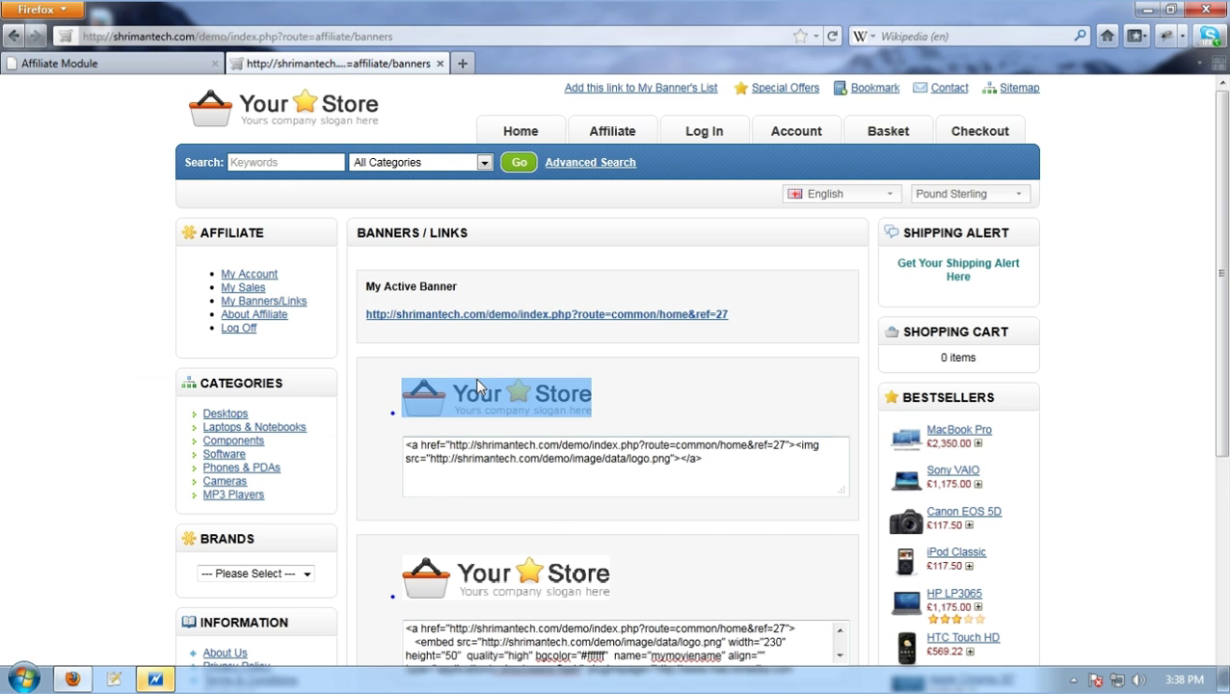
pyautogui.click(521, 569)
pyautogui.scroll(-5, 545, 569)
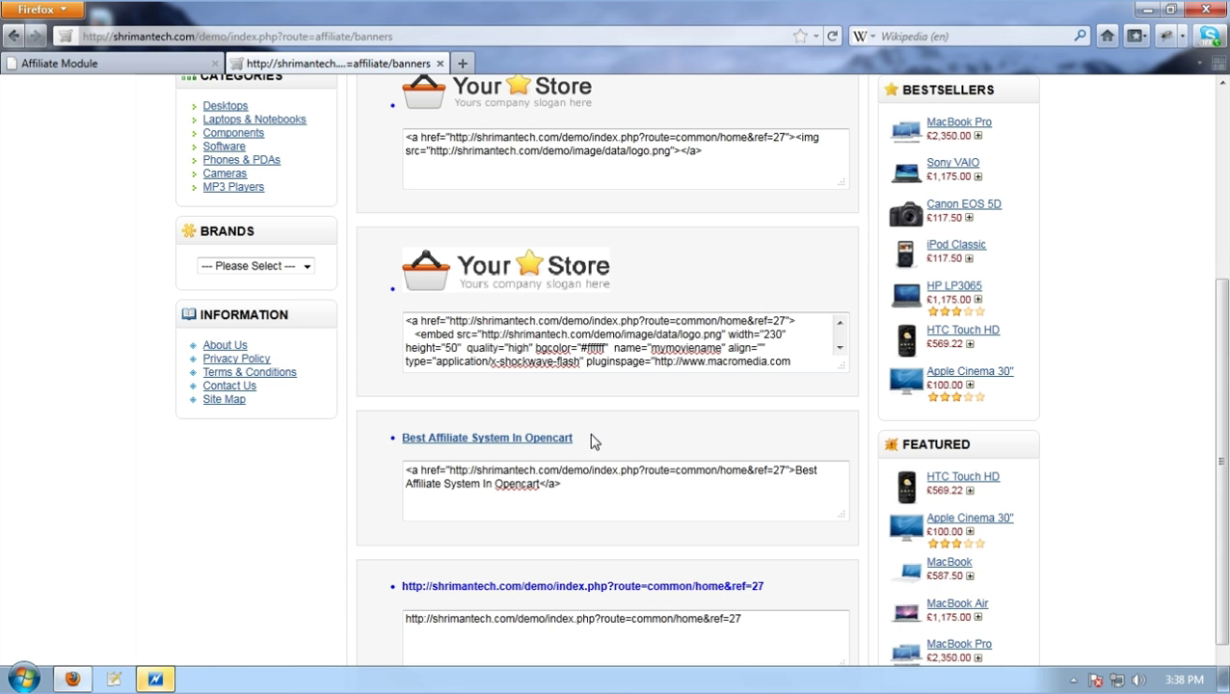
pyautogui.moveTo(591, 441); pyautogui.dragTo(399, 439)
pyautogui.moveTo(792, 590); pyautogui.dragTo(395, 590)
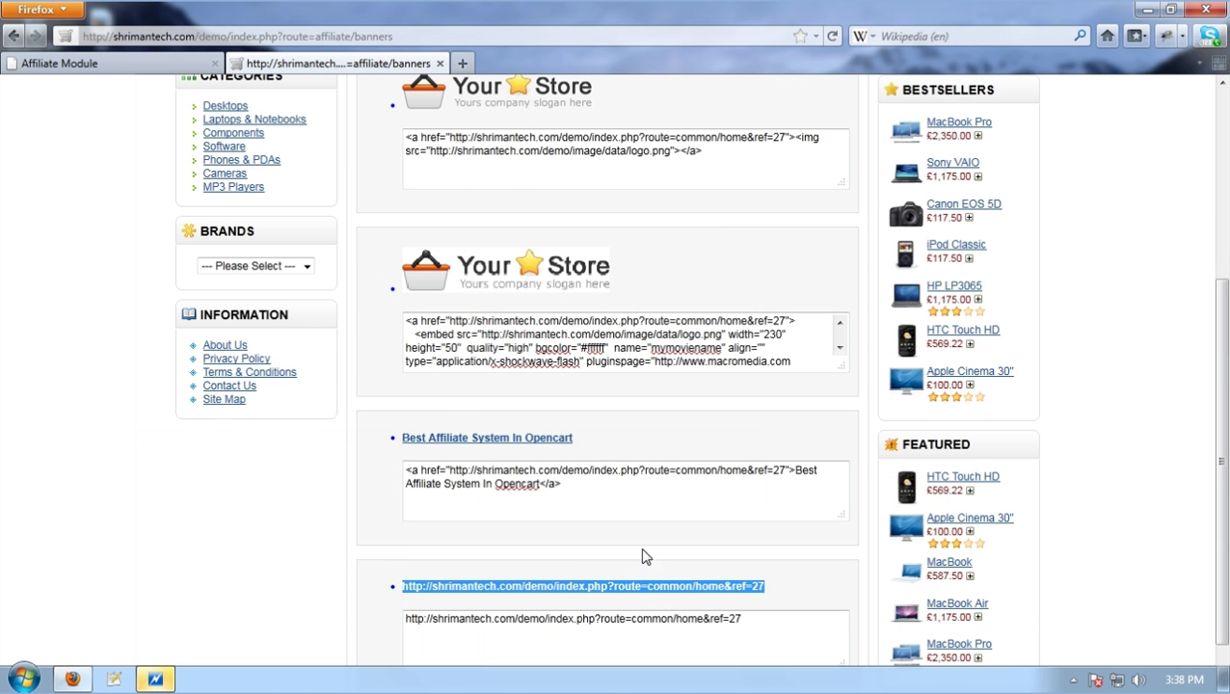
pyautogui.scroll(2, 645, 556)
pyautogui.scroll(-2, 639, 548)
pyautogui.scroll(6, 640, 546)
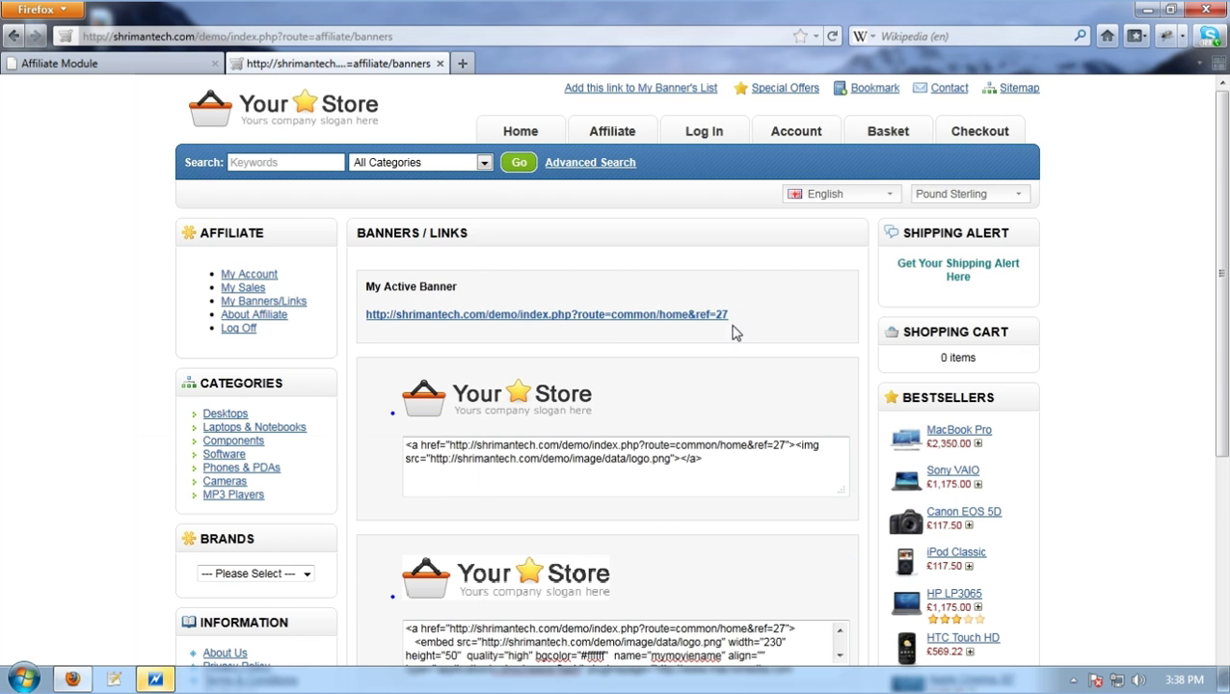
# Select the ref=27 code for the banner, the text link and the plain affiliate URL, then return to My Account
pyautogui.moveTo(714, 473); pyautogui.dragTo(405, 441)
pyautogui.scroll(-4, 730, 508)
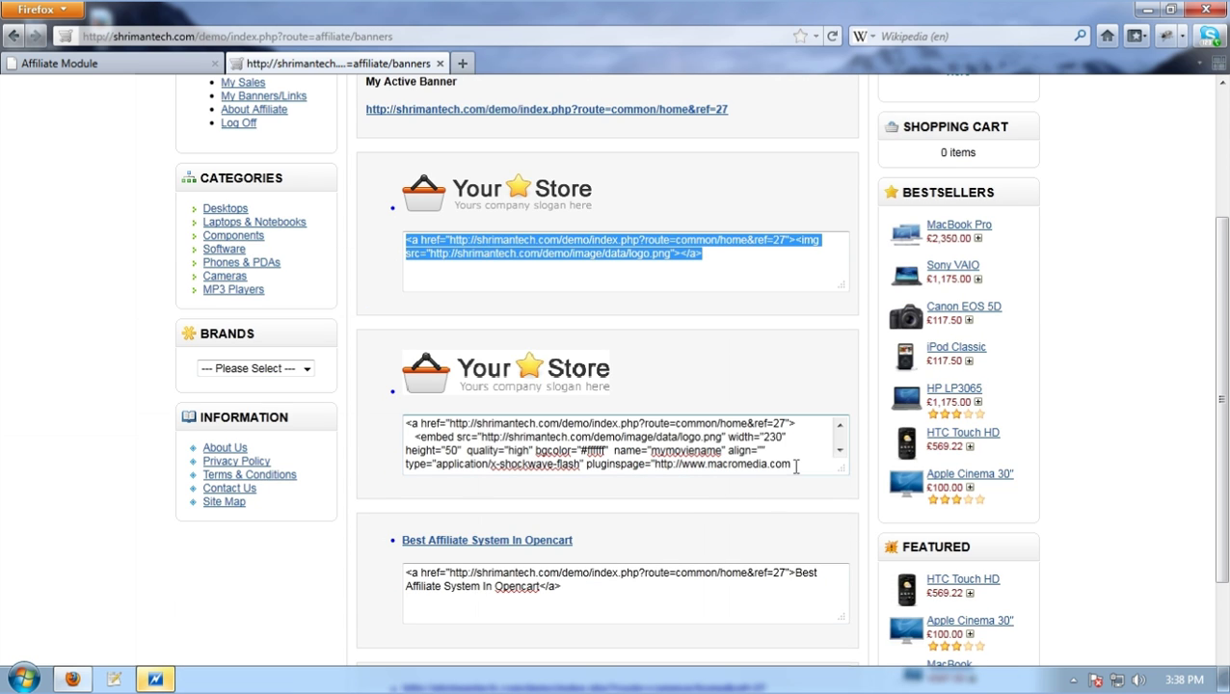
pyautogui.moveTo(617, 603); pyautogui.dragTo(404, 557)
pyautogui.scroll(-3, 548, 578)
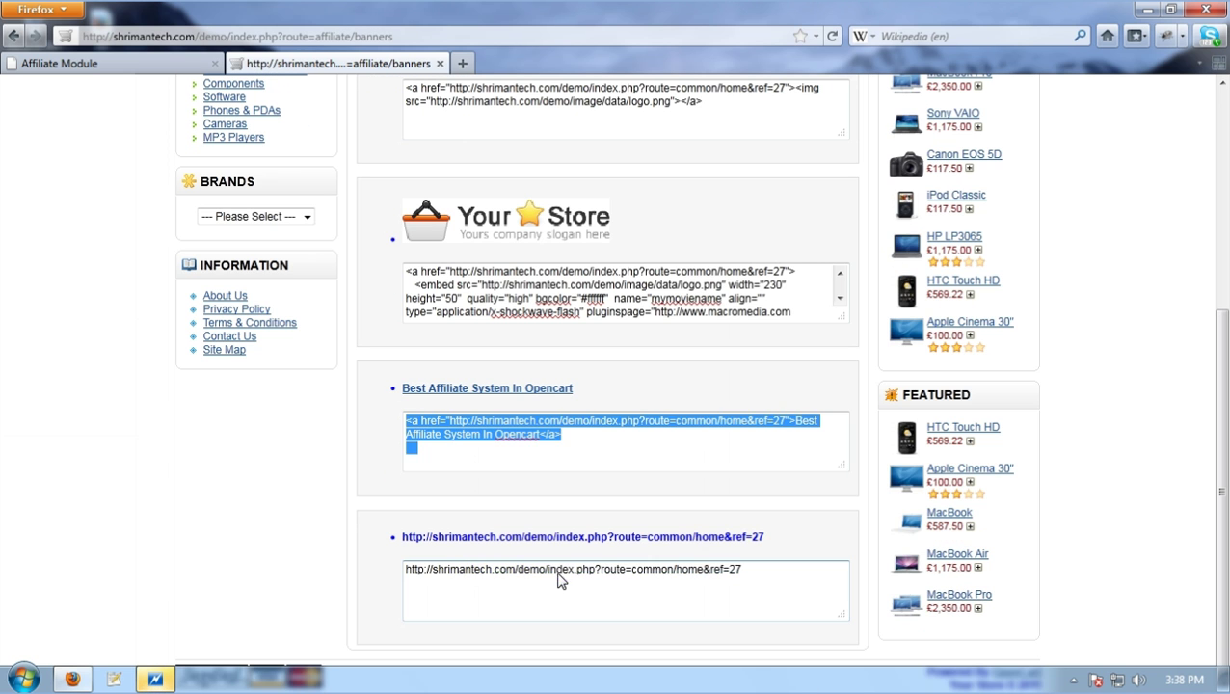
pyautogui.moveTo(765, 568); pyautogui.dragTo(373, 554)
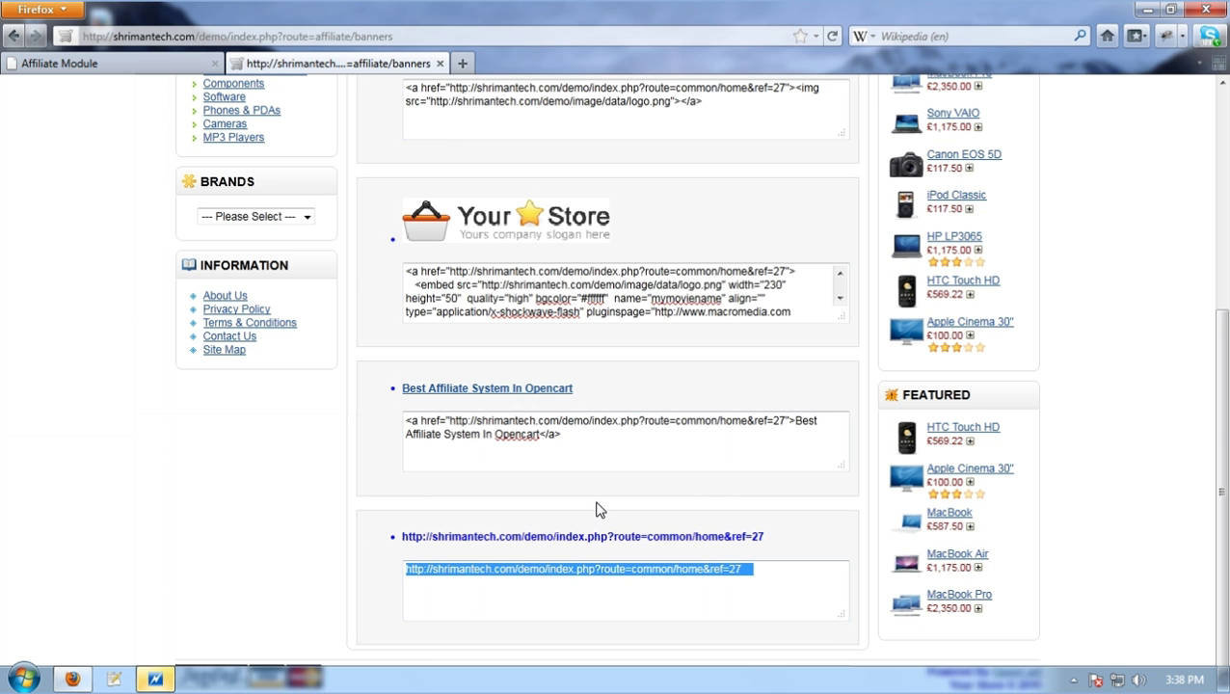
pyautogui.scroll(6, 597, 508)
pyautogui.scroll(-6, 597, 508)
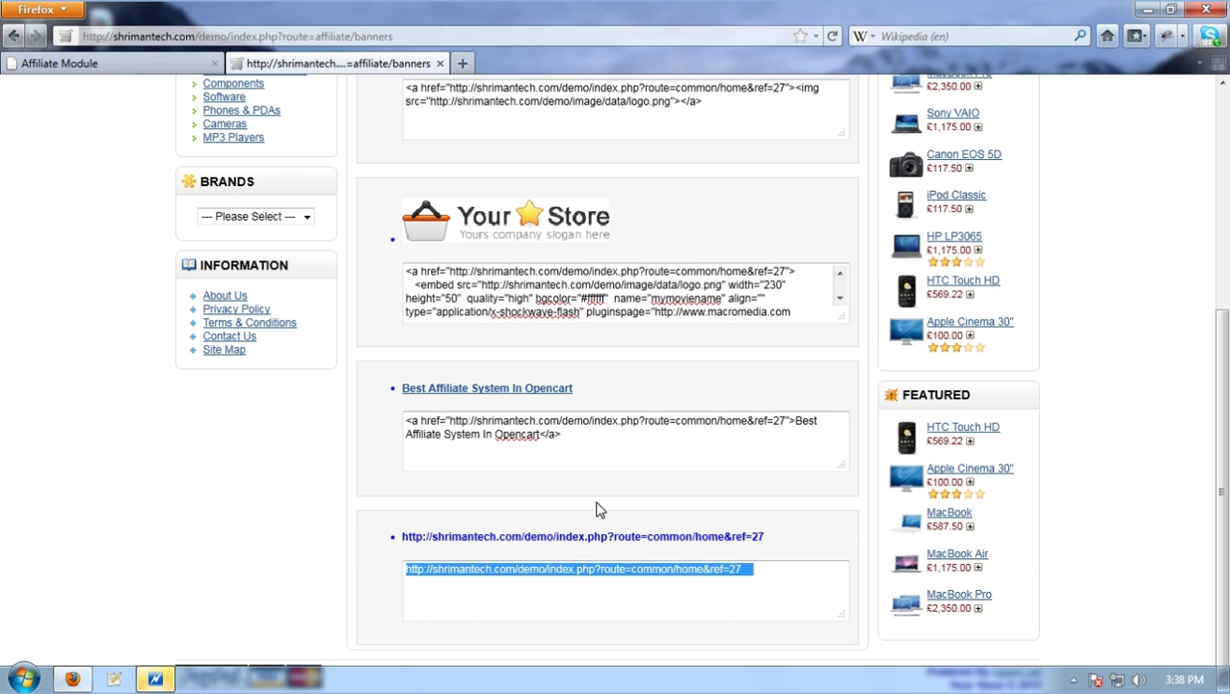
pyautogui.click(691, 580)
pyautogui.scroll(6, 691, 581)
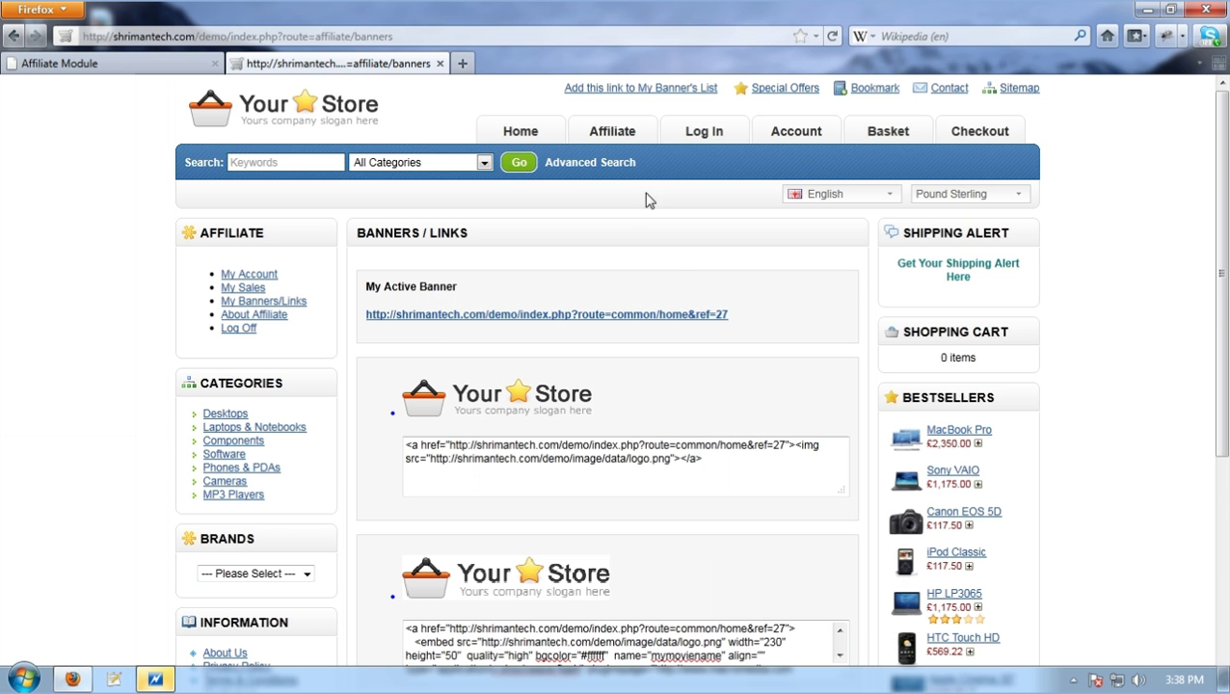
pyautogui.click(622, 132)
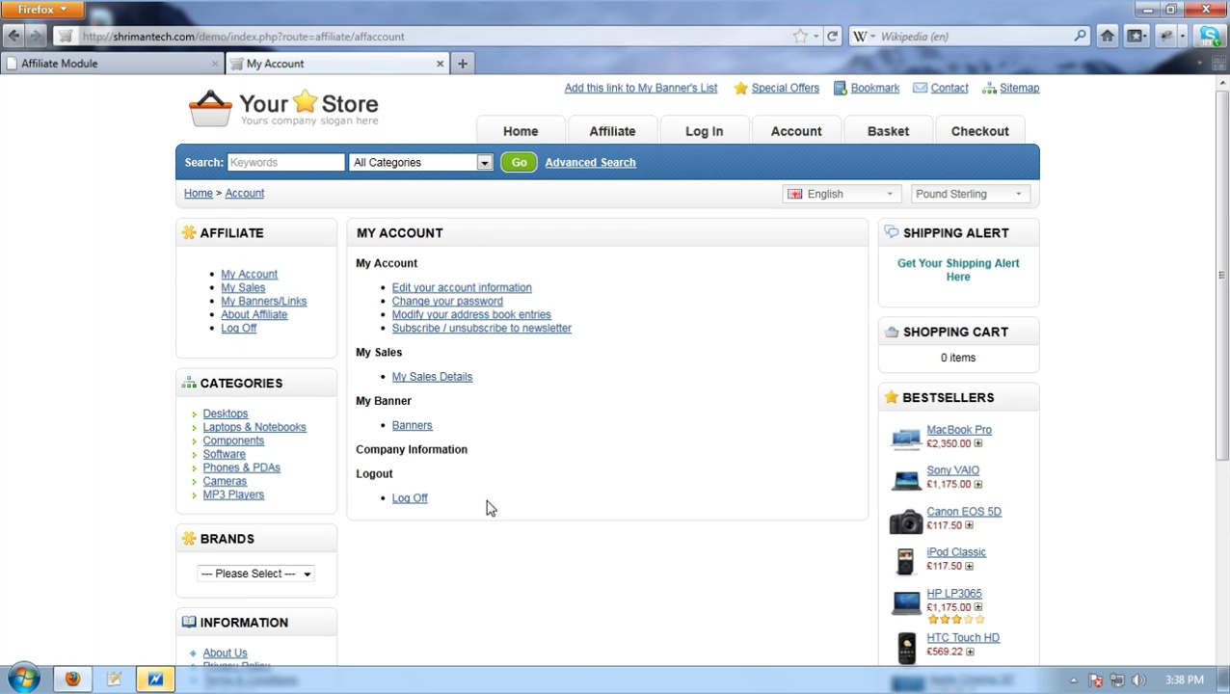
# Log off the affiliate account and continue to the Welcome to Your Store home page
pyautogui.click(420, 500)
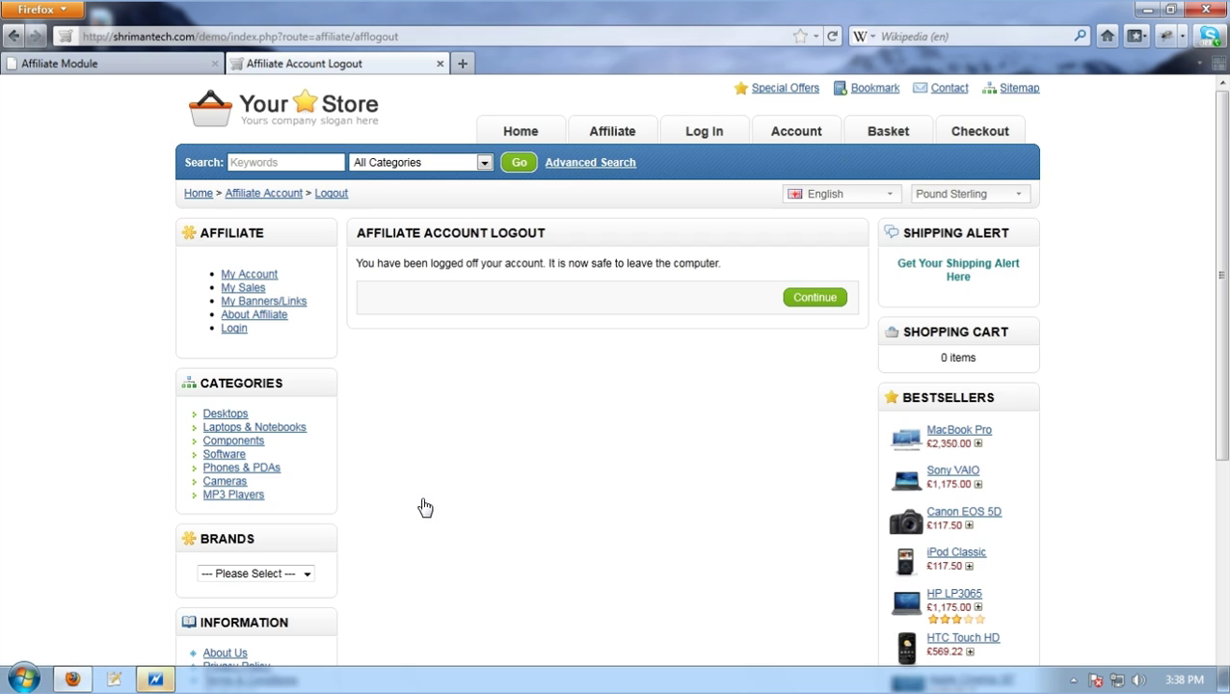
pyautogui.click(816, 300)
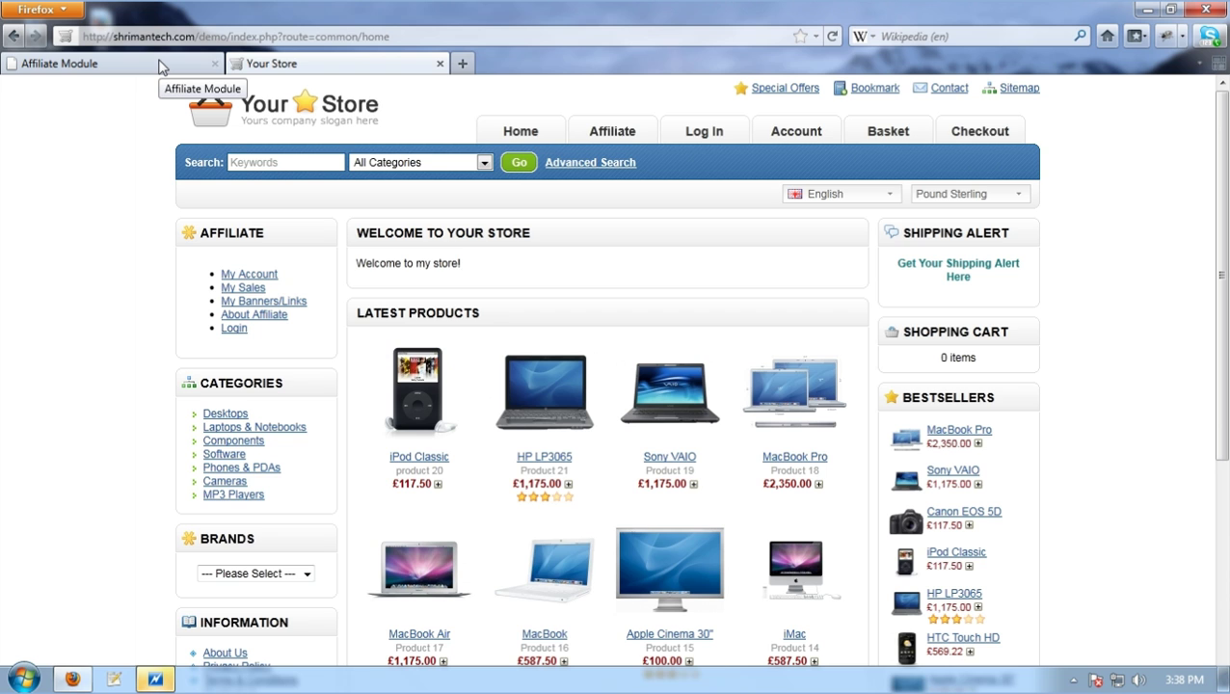
# Log back in on Affiliate Login using the saved autofill details, removing an extra e-mail character
pyautogui.click(617, 140)
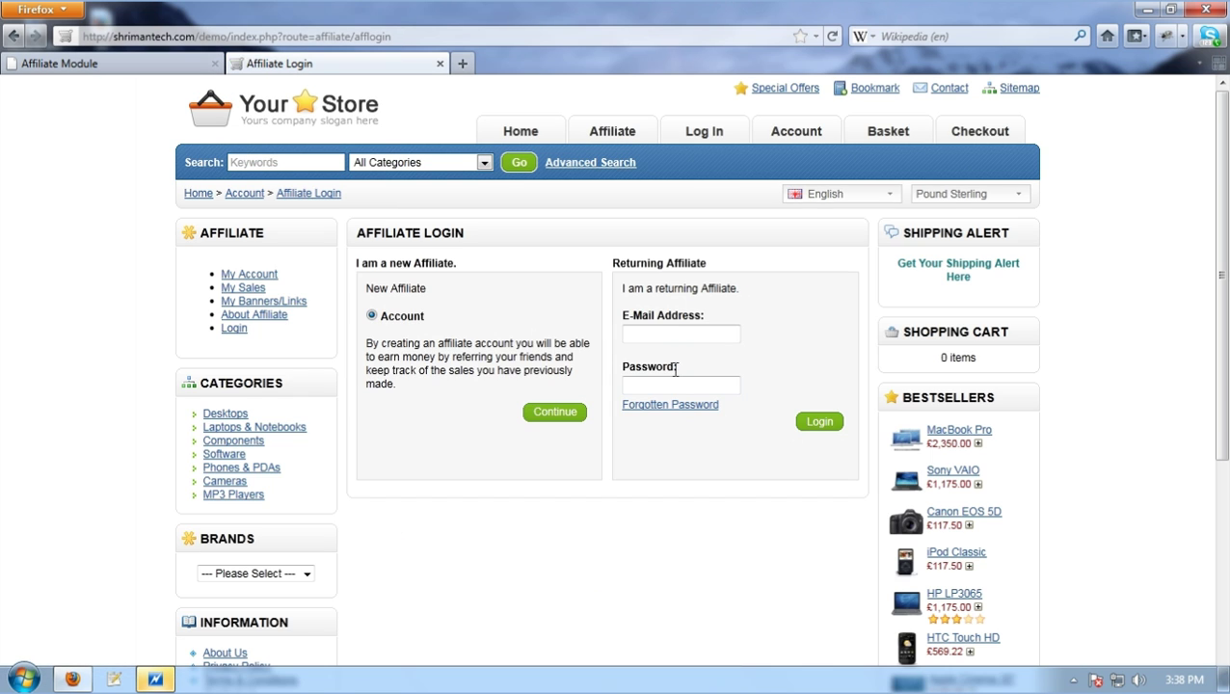
pyautogui.click(666, 334)
pyautogui.write('test')
pyautogui.click(672, 349)
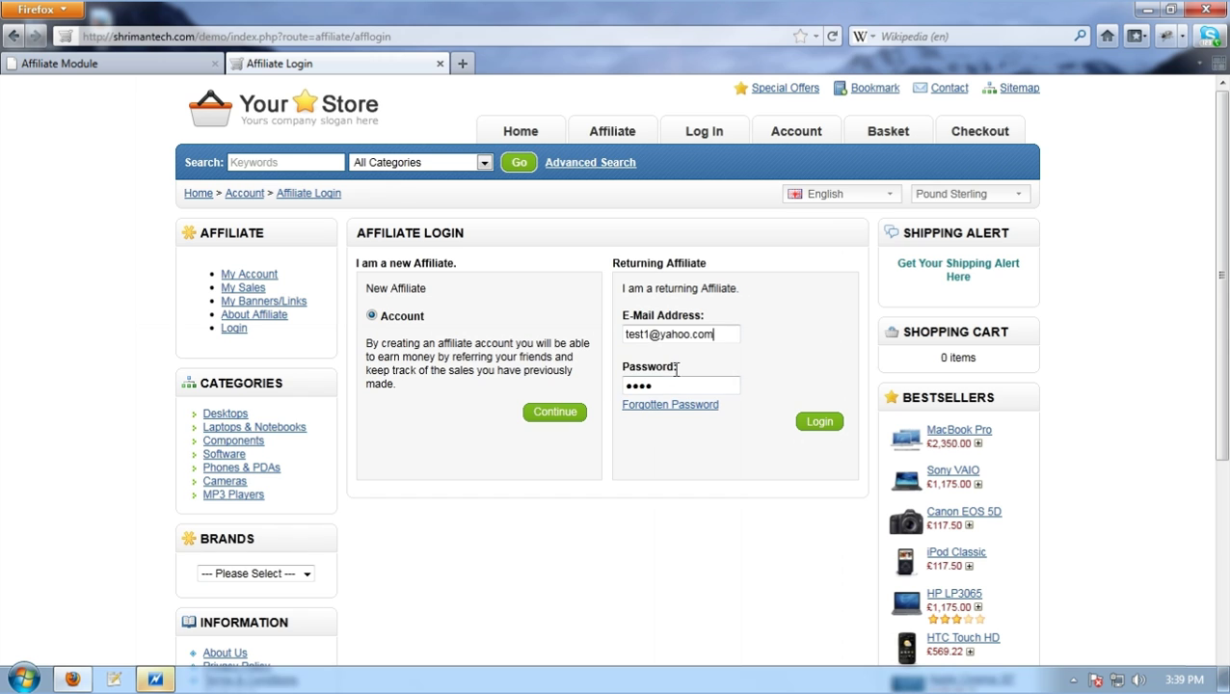
pyautogui.click(649, 334)
pyautogui.press('BackSpace')
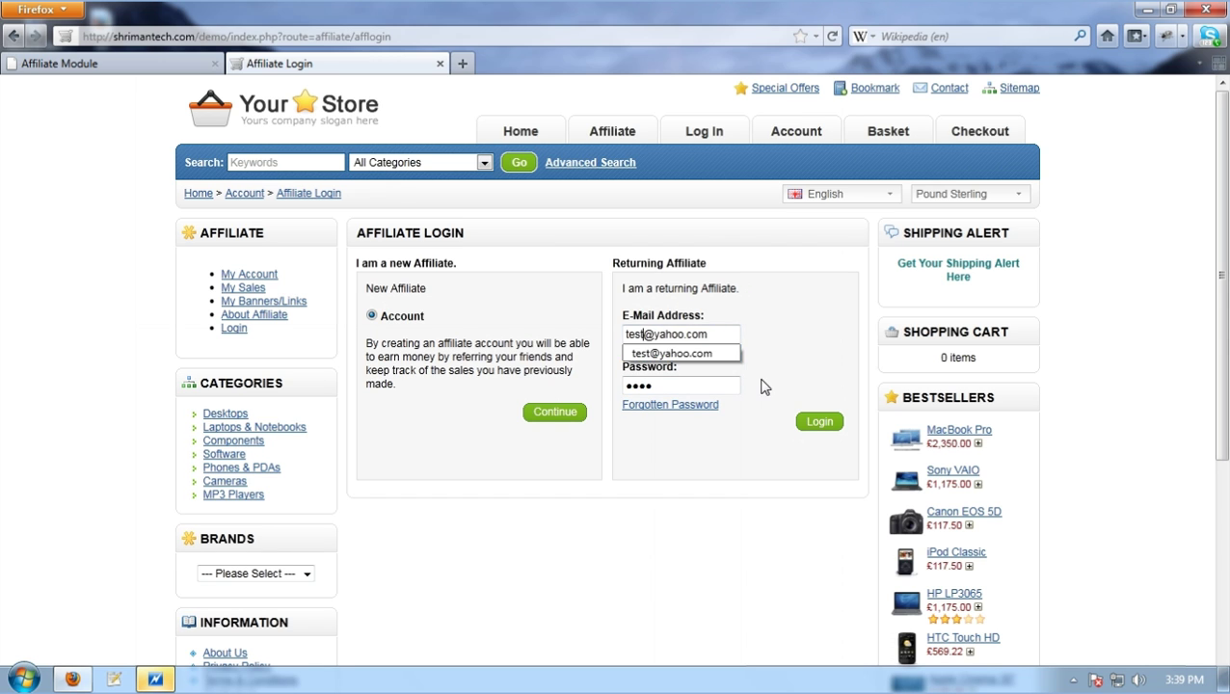
pyautogui.click(820, 422)
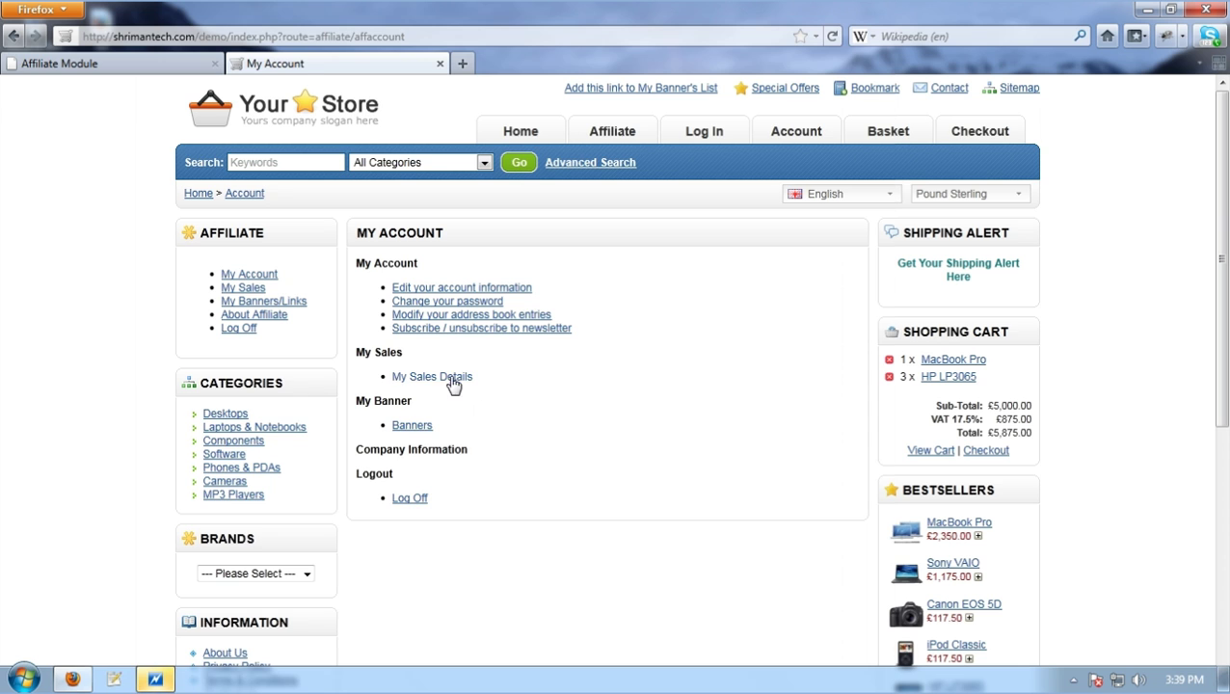
# Open My Sales Details (£16.00 total sales), then view the Pay Inprogress, Payment History and Customer Details tabs
pyautogui.click(450, 378)
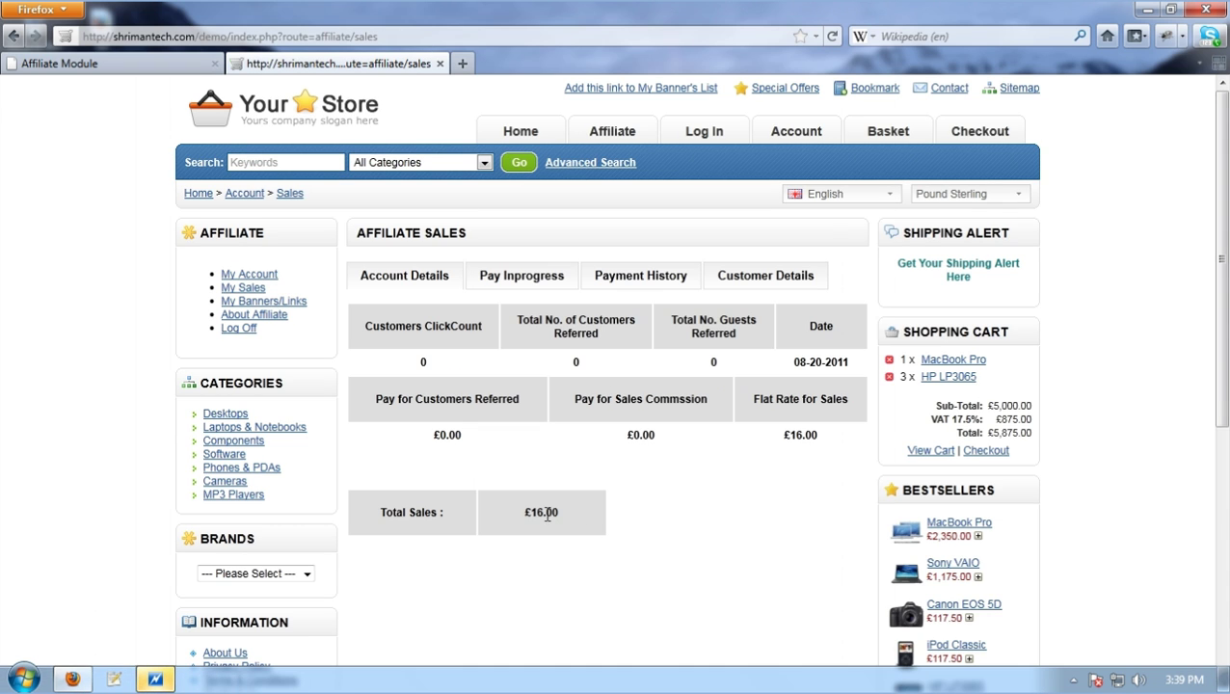
pyautogui.doubleClick(547, 514)
pyautogui.click(507, 279)
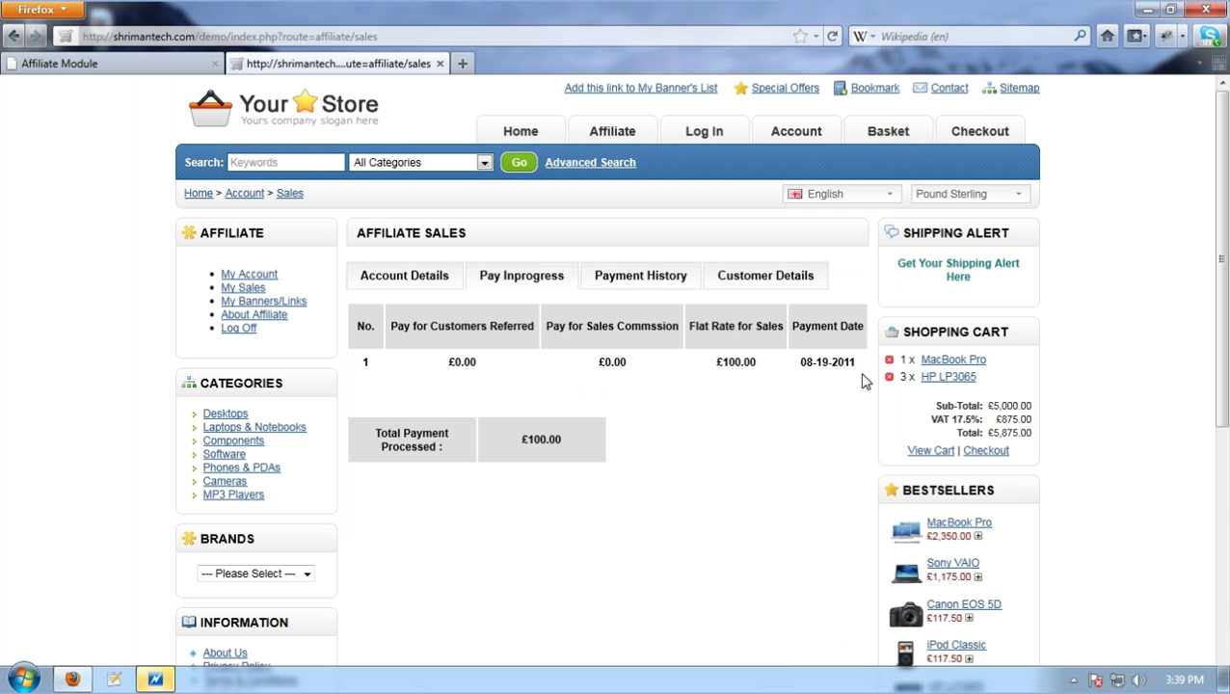
pyautogui.moveTo(863, 381); pyautogui.dragTo(441, 367)
pyautogui.click(625, 277)
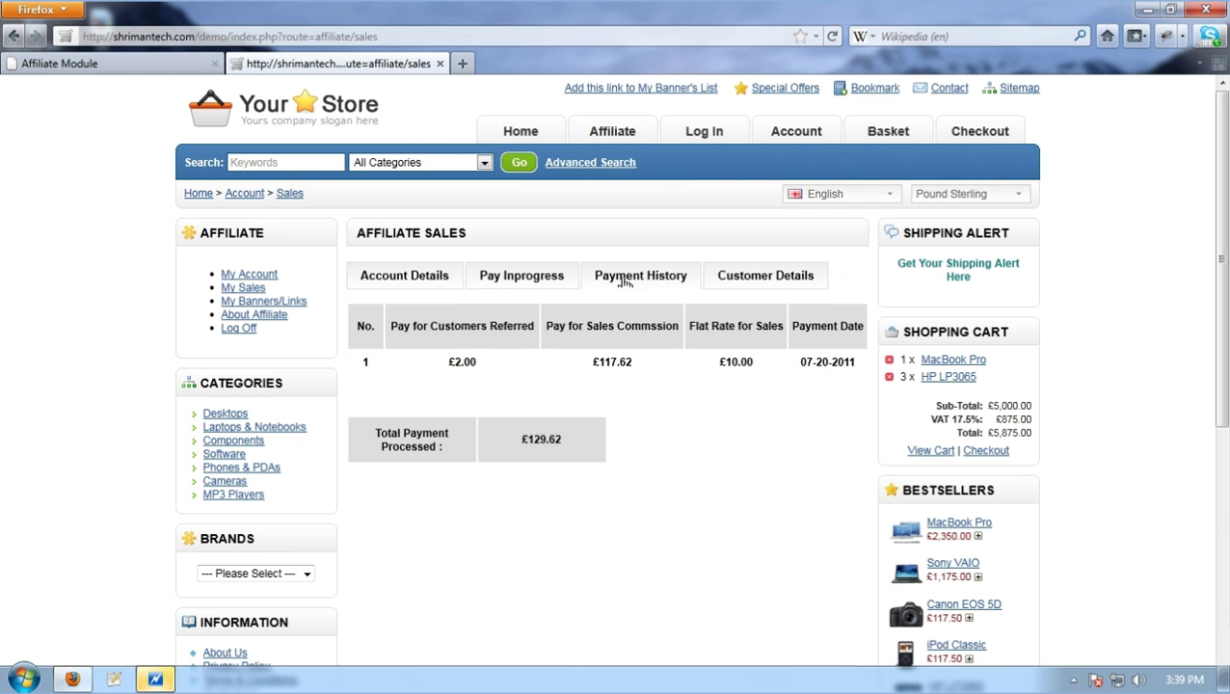
pyautogui.moveTo(606, 430); pyautogui.dragTo(472, 431)
pyautogui.moveTo(632, 363); pyautogui.dragTo(446, 371)
pyautogui.click(842, 352)
pyautogui.click(762, 280)
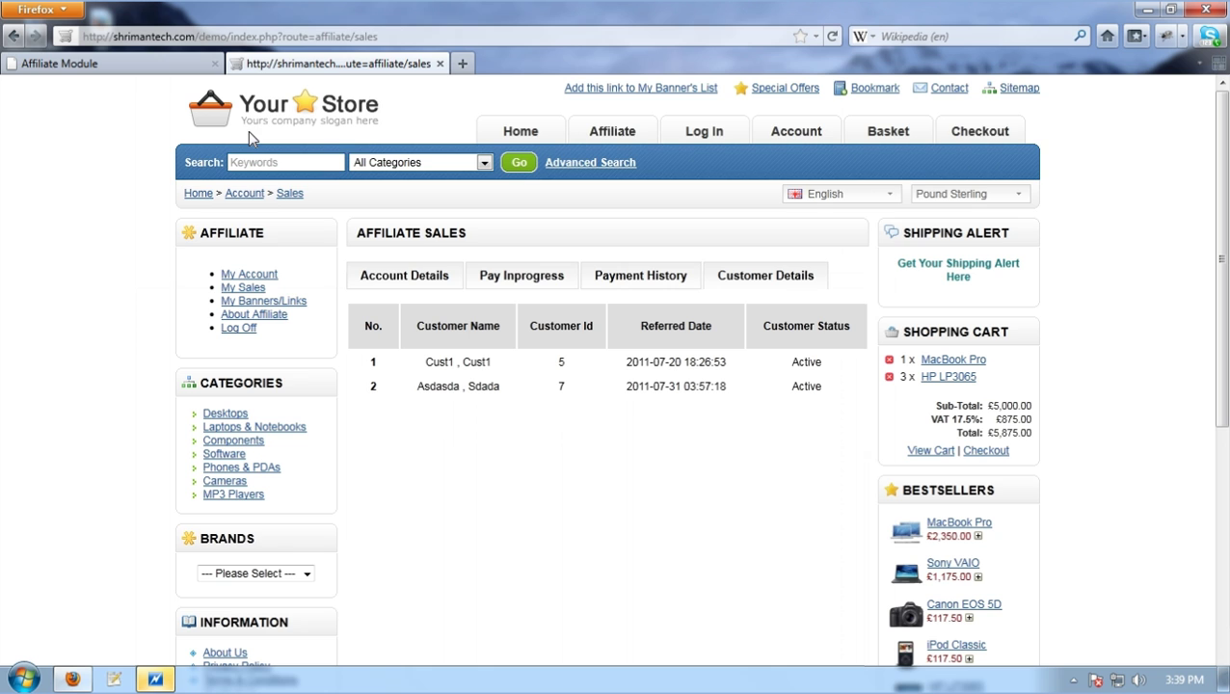
# Enlarge and close the How Affiliate Marketing Works diagram, then select the footer's contact details line
pyautogui.click(128, 68)
pyautogui.scroll(10, 694, 360)
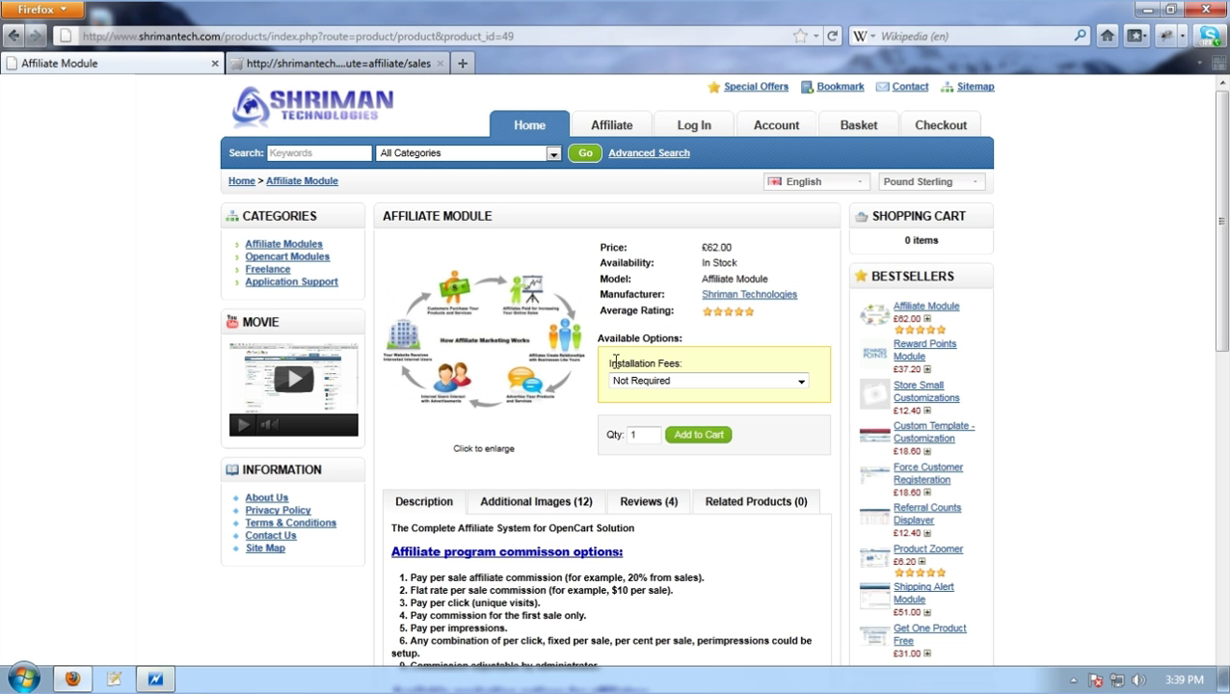
pyautogui.click(486, 347)
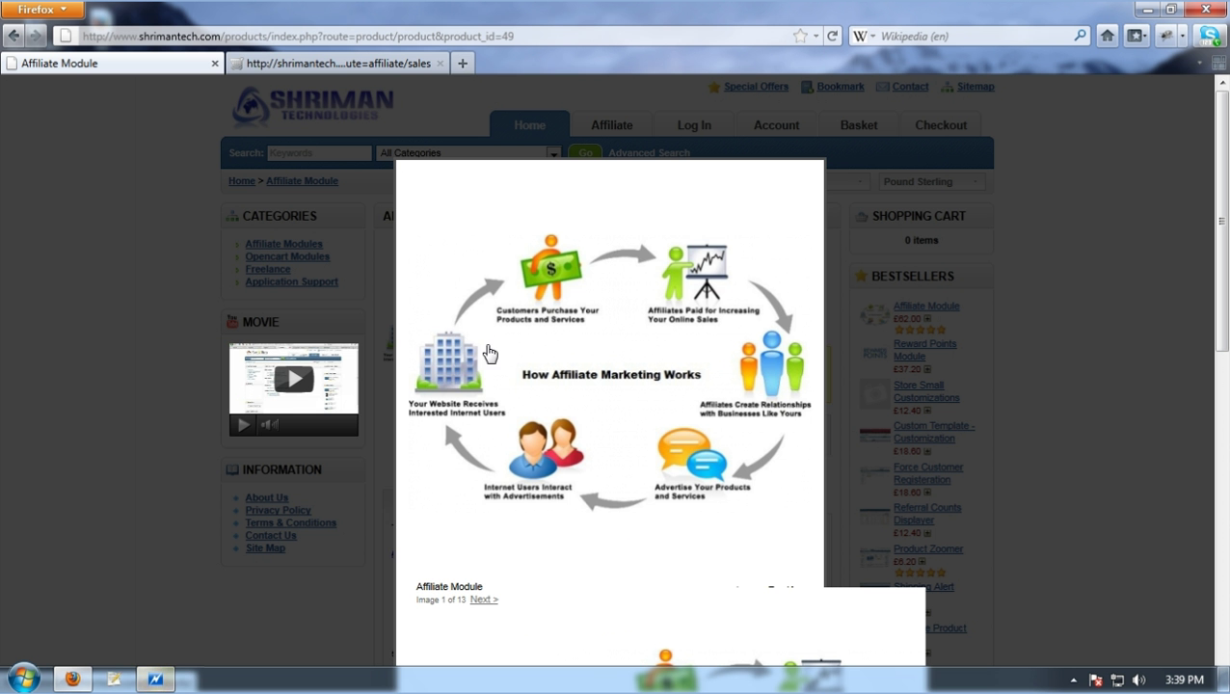
pyautogui.click(561, 374)
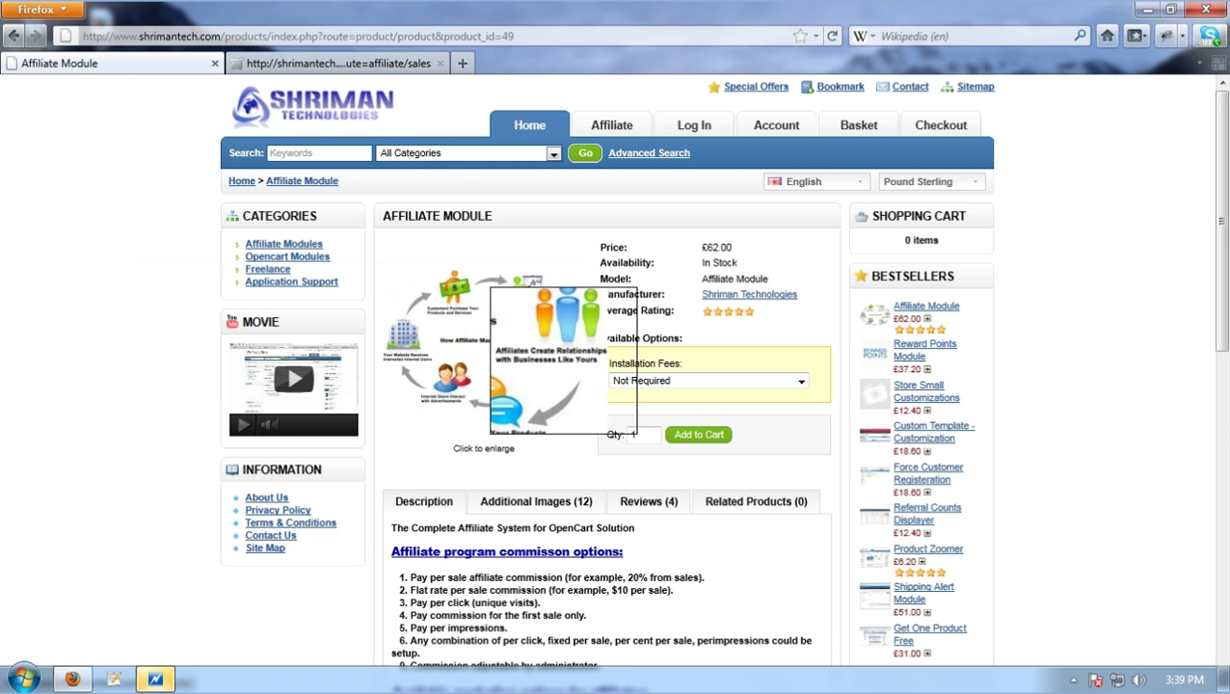
pyautogui.scroll(-15, 1108, 497)
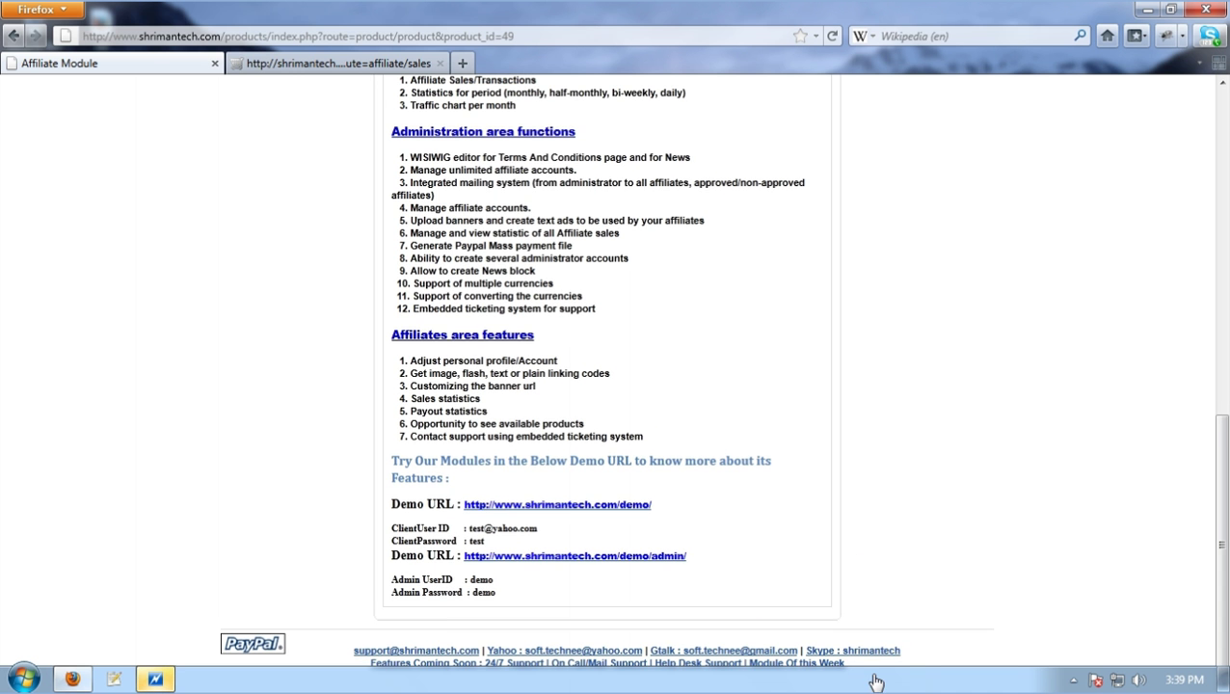
pyautogui.moveTo(924, 655); pyautogui.dragTo(355, 651)
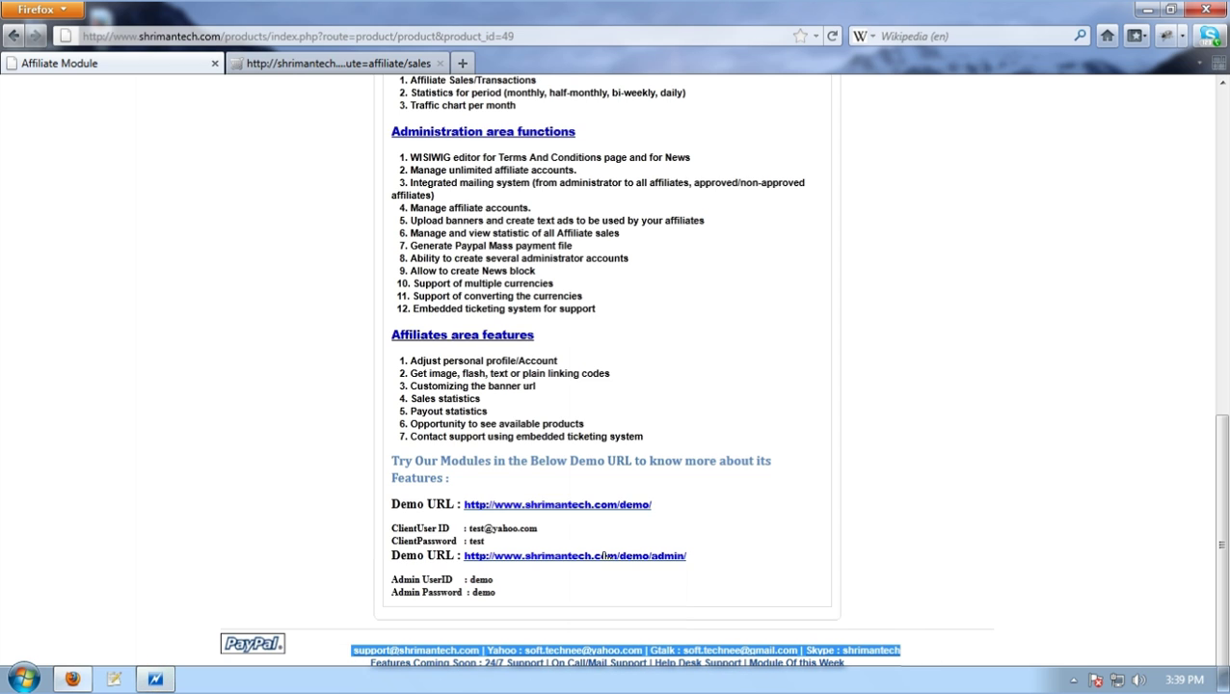